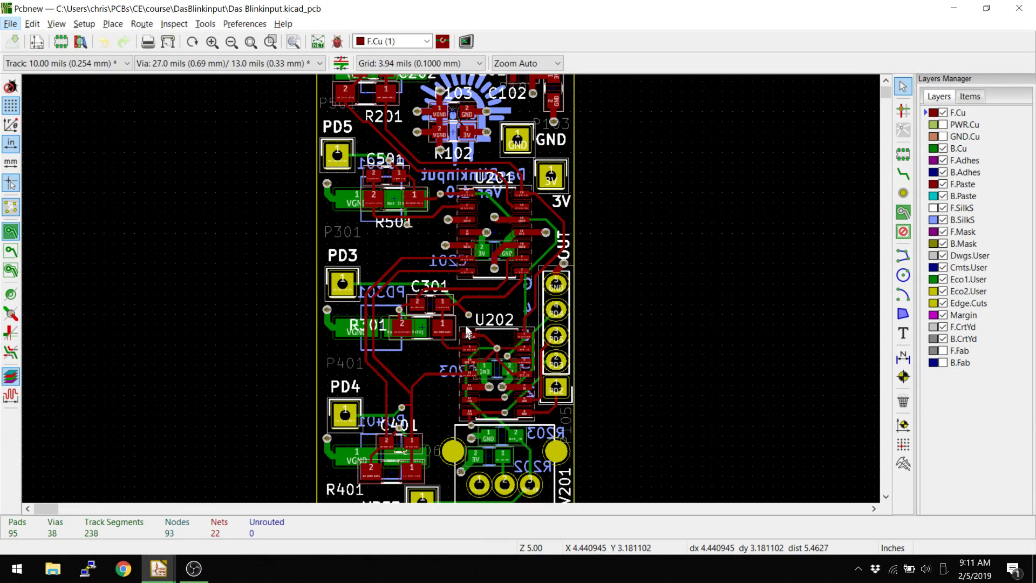
# - Begin placing a footprint and browse to the Package_DFN_QFN library
pyautogui.click(442, 327)
pyautogui.scroll(3, 454, 306)
pyautogui.scroll(1, 496, 306)
pyautogui.scroll(-2, 497, 306)
pyautogui.scroll(-1, 486, 312)
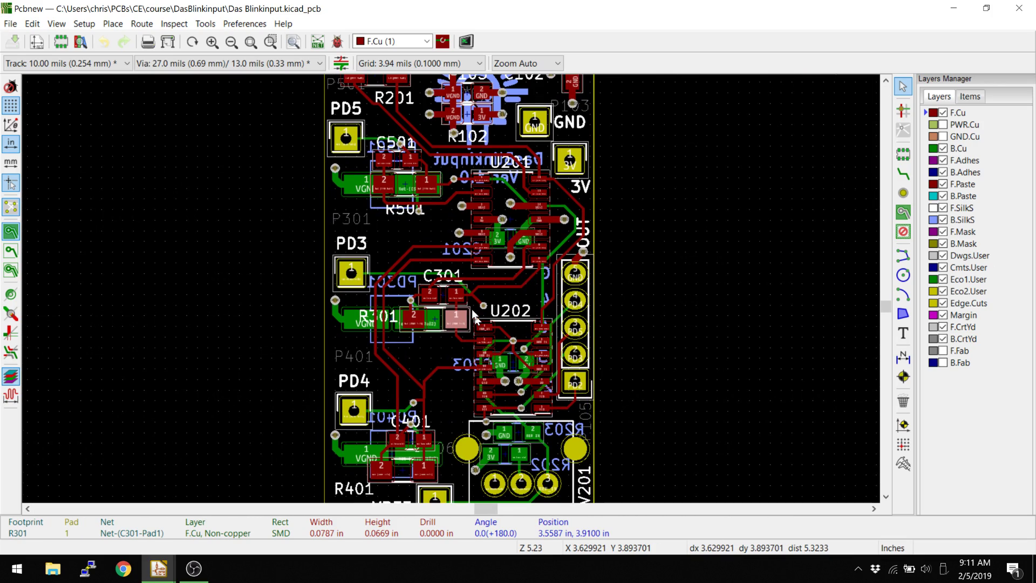
pyautogui.scroll(2, 461, 233)
pyautogui.press('o')
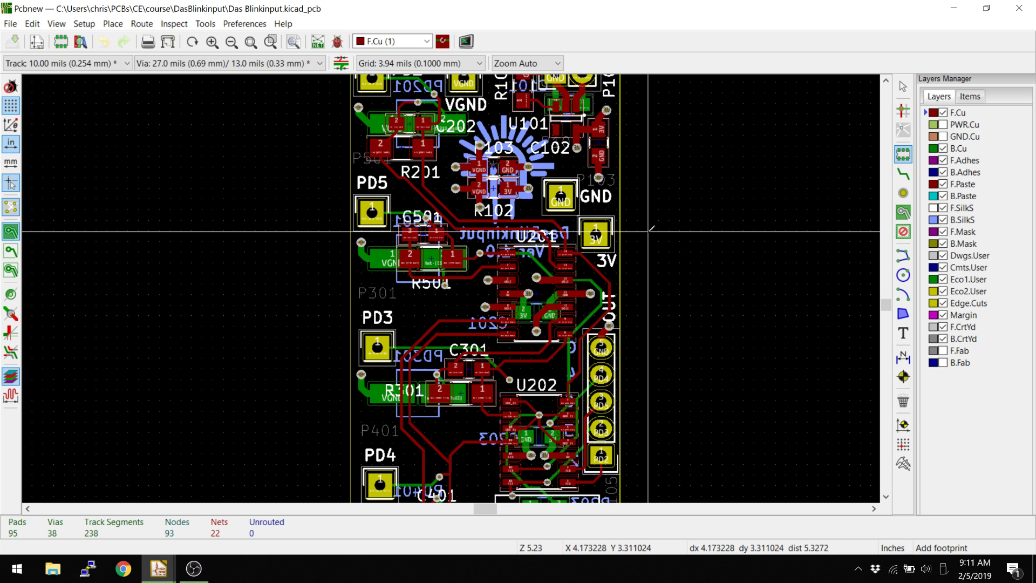
pyautogui.click(648, 232)
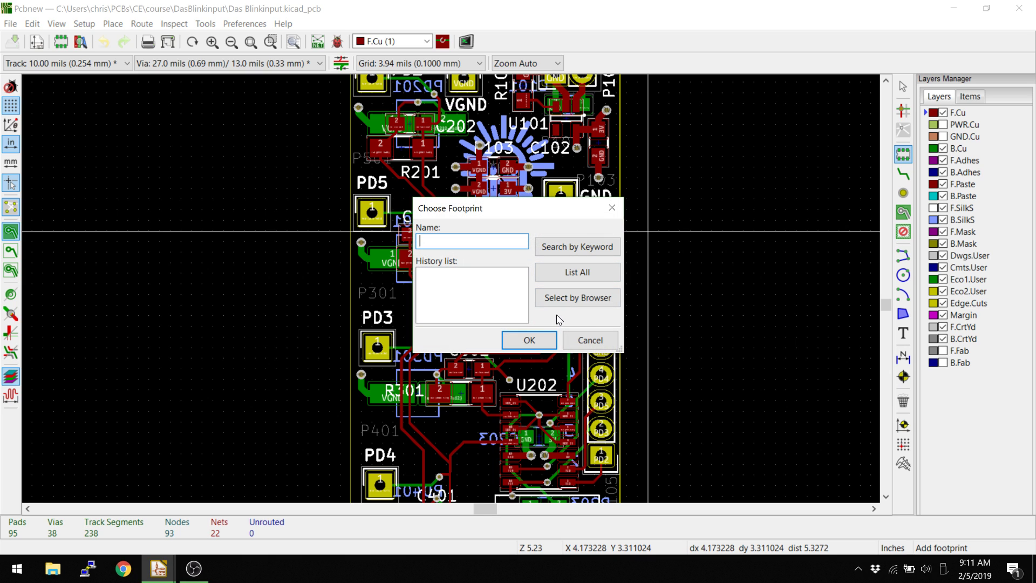
pyautogui.click(572, 298)
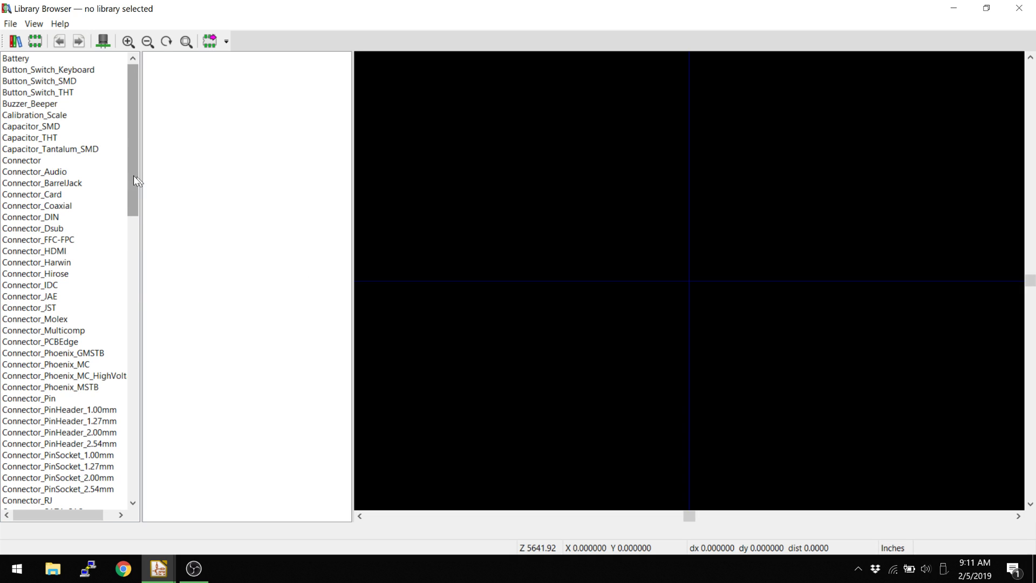
pyautogui.moveTo(129, 174); pyautogui.dragTo(134, 362)
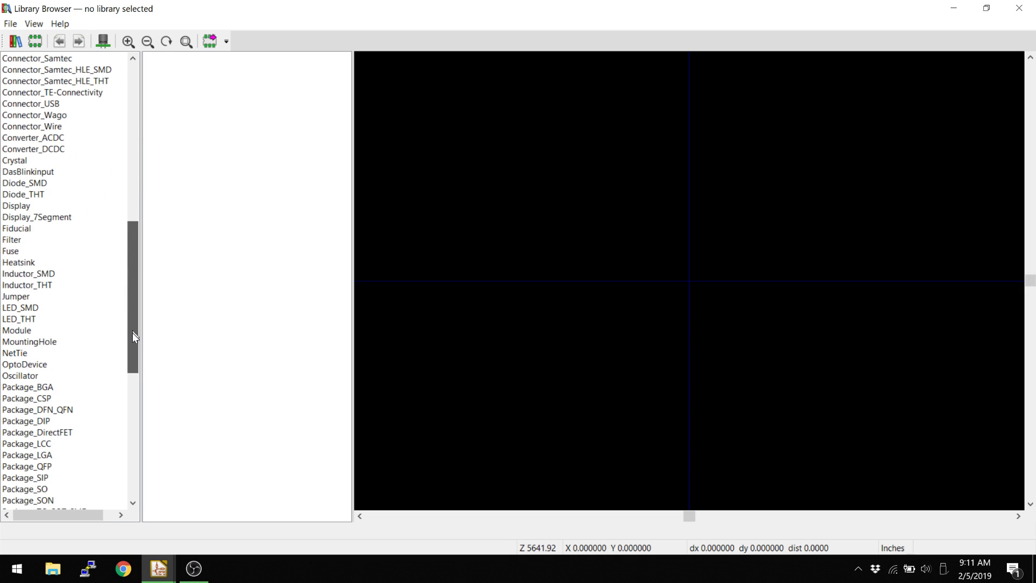
pyautogui.click(56, 310)
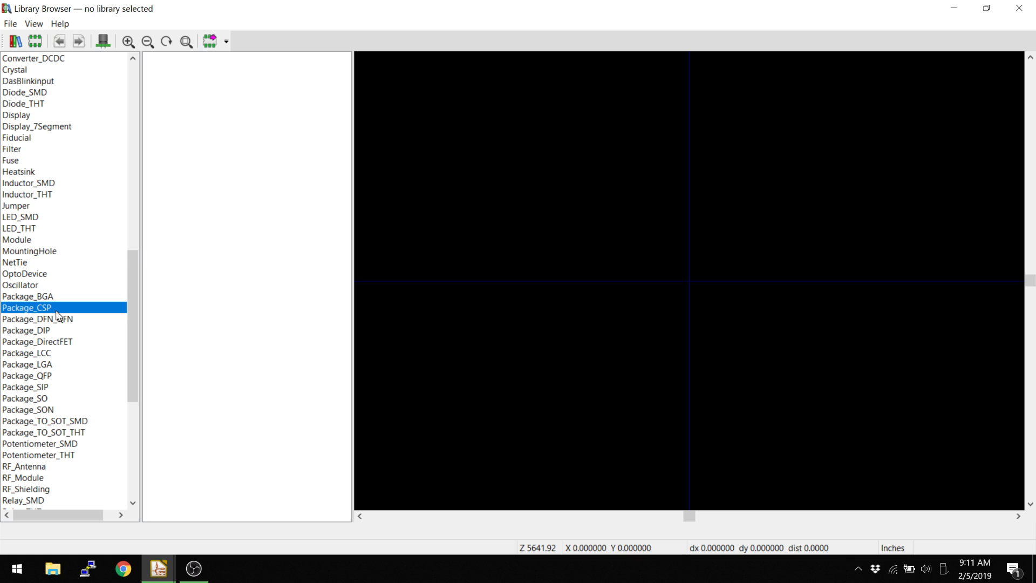
pyautogui.click(59, 319)
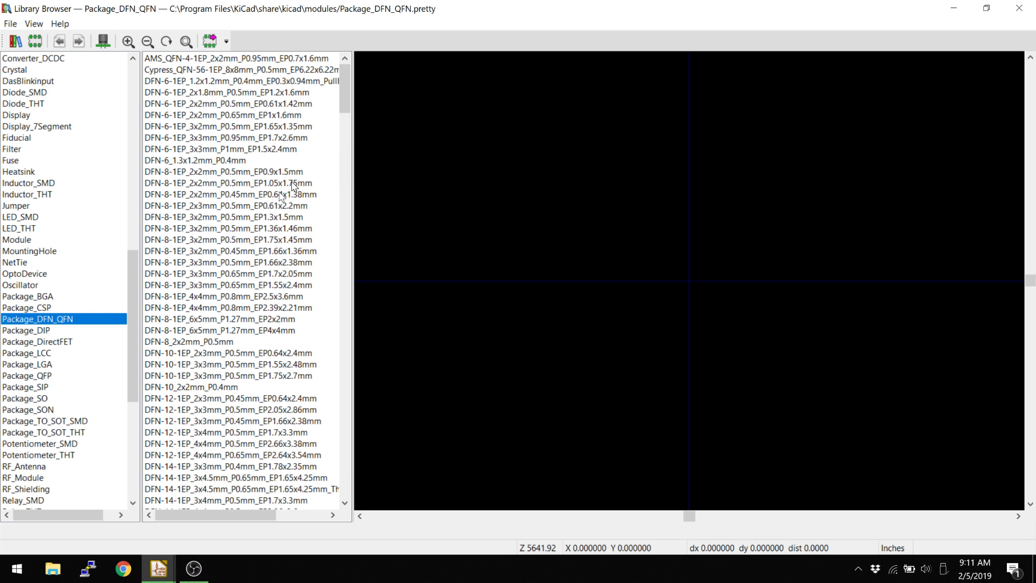
pyautogui.moveTo(348, 96); pyautogui.dragTo(338, 364)
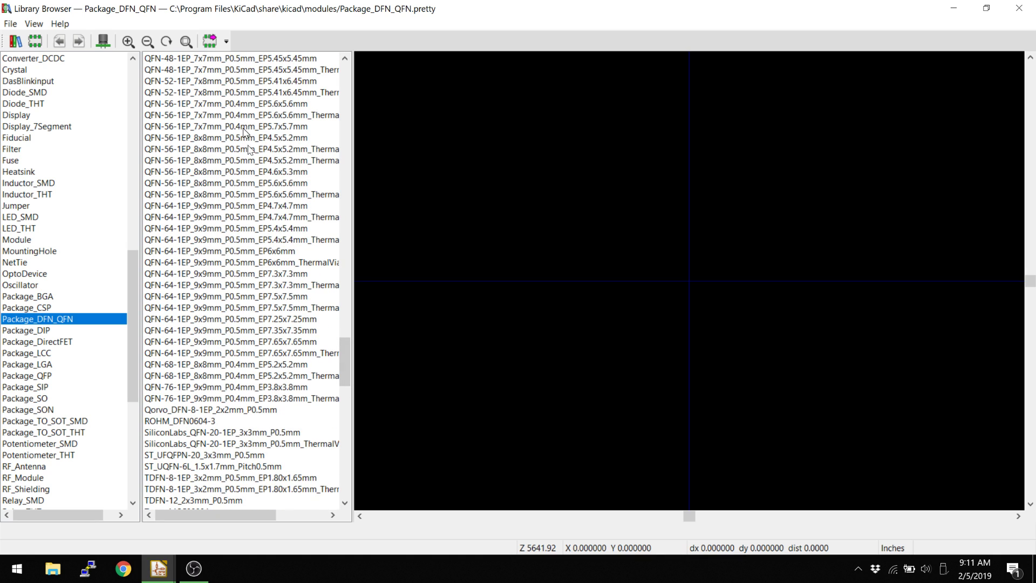
pyautogui.scroll(2, 233, 133)
# - Place the QFN-56-1EP_7x7mm_P0.4mm footprint right of the board and save
pyautogui.click(241, 173)
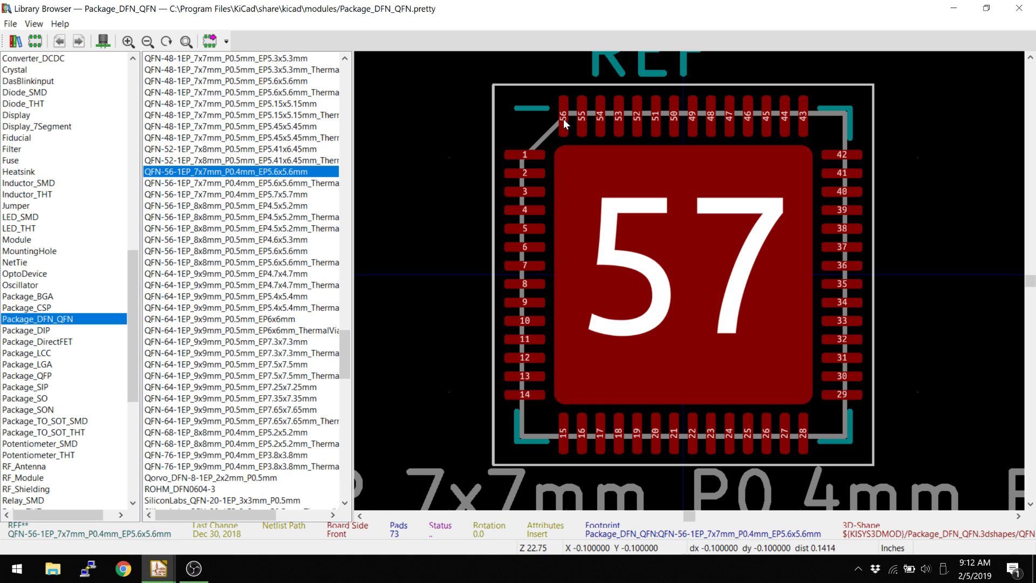
pyautogui.doubleClick(251, 173)
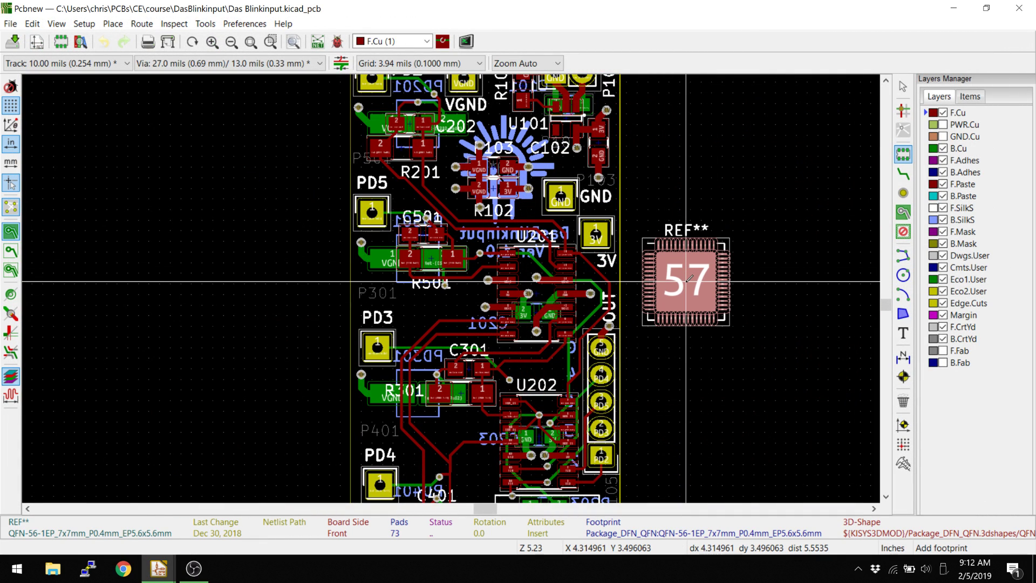
pyautogui.click(694, 279)
pyautogui.scroll(2, 693, 280)
pyautogui.scroll(1, 427, 301)
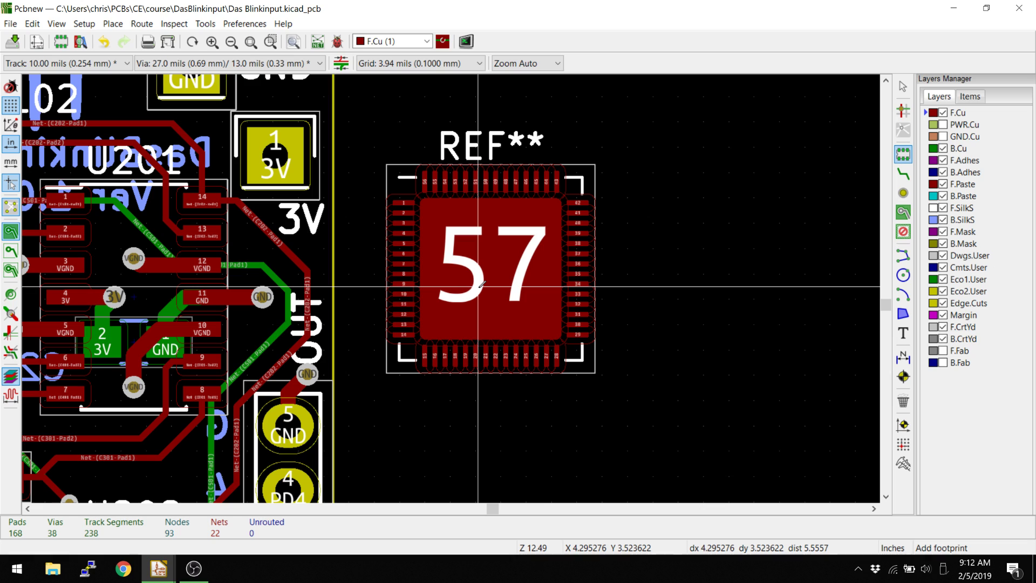
pyautogui.hotkey('ctrl', 's')
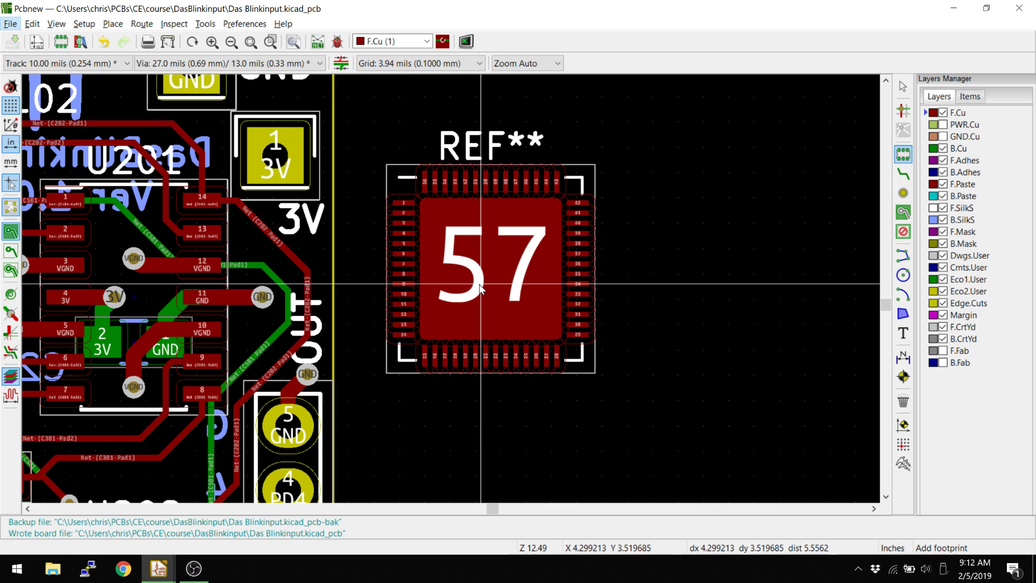
pyautogui.hotkey('alt', '3')
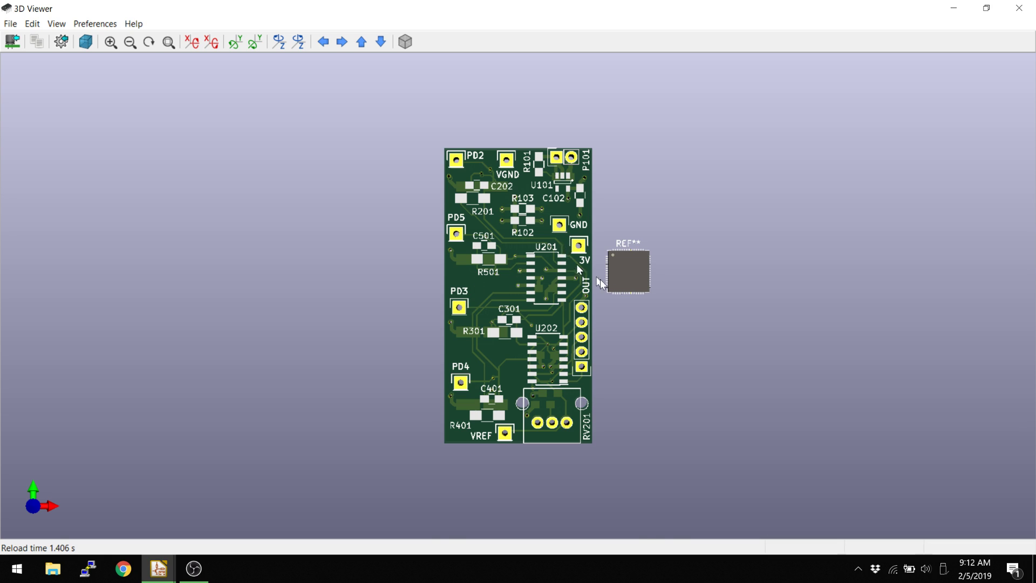
pyautogui.scroll(3, 600, 280)
pyautogui.scroll(3, 747, 269)
pyautogui.moveTo(828, 244); pyautogui.dragTo(337, 289, button='middle')
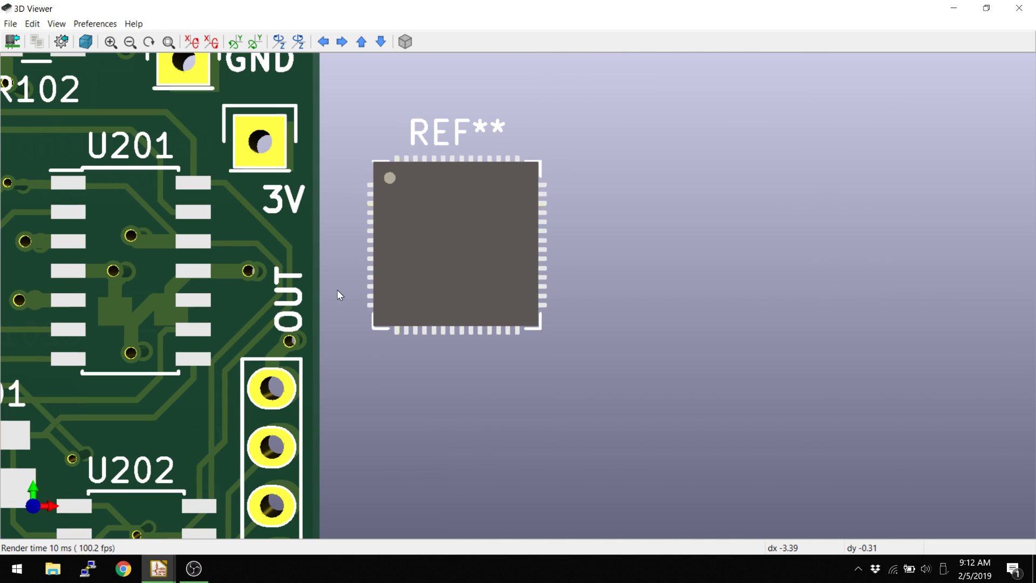
pyautogui.moveTo(431, 221)
pyautogui.mouseDown()
pyautogui.moveTo(402, 181)
pyautogui.moveTo(378, 89)
pyautogui.moveTo(465, 189)
pyautogui.mouseUp()
pyautogui.scroll(3, 450, 221)
pyautogui.moveTo(347, 269)
pyautogui.mouseDown(button='middle')
pyautogui.moveTo(696, 259)
pyautogui.moveTo(676, 176)
pyautogui.mouseUp(button='middle')
pyautogui.scroll(-4, 644, 262)
pyautogui.scroll(-2, 644, 267)
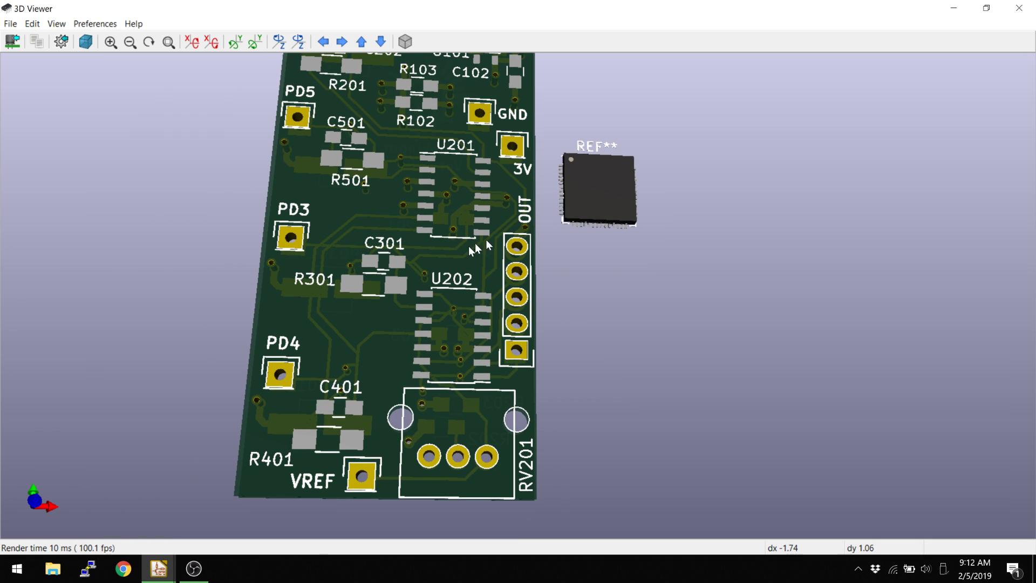
pyautogui.hotkey('alt', 'Tab')
pyautogui.scroll(3, 496, 251)
pyautogui.scroll(-2, 495, 251)
pyautogui.scroll(2, 495, 251)
# - Delete R301, C301, the PD3 pad and their tracks, confirming the locked-item removal
pyautogui.press('Escape')
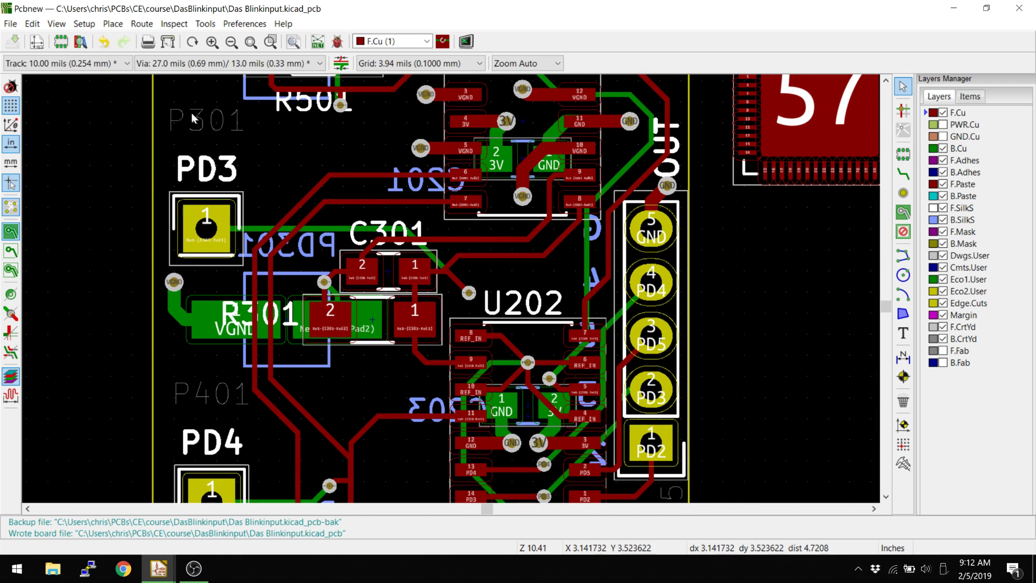
pyautogui.moveTo(191, 113); pyautogui.dragTo(458, 423)
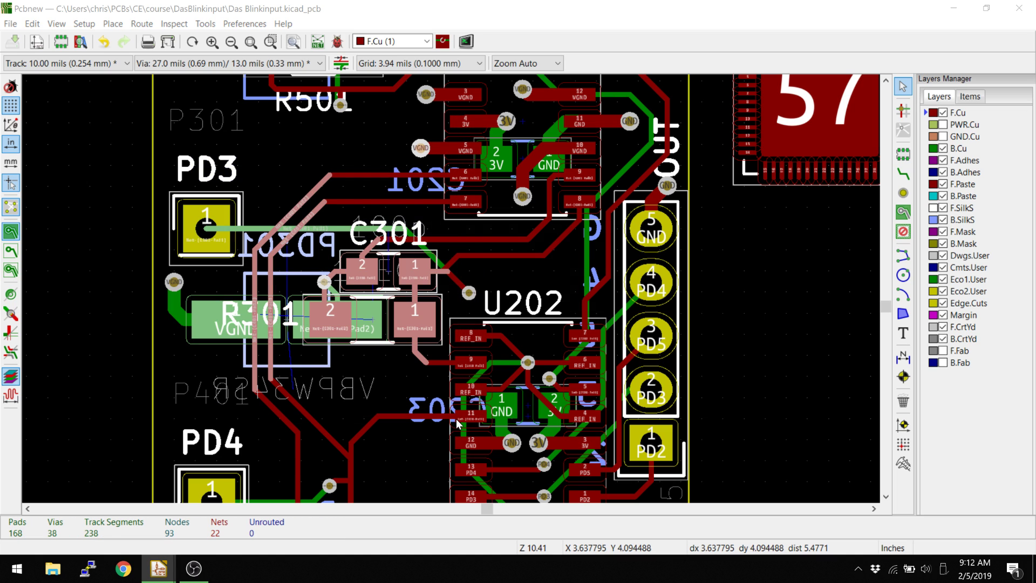
pyautogui.press('m')
pyautogui.click(551, 316)
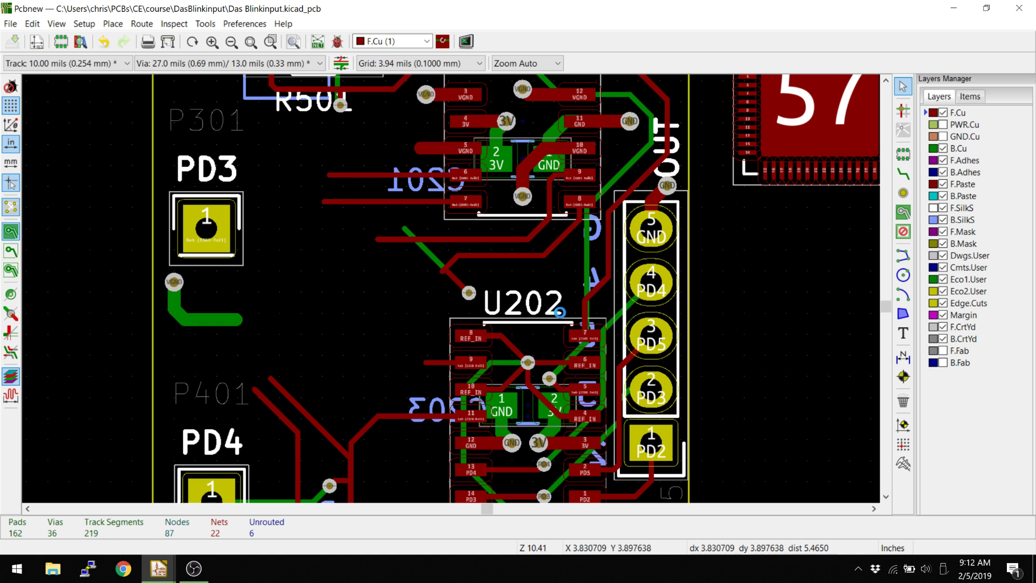
pyautogui.moveTo(143, 121); pyautogui.dragTo(406, 459)
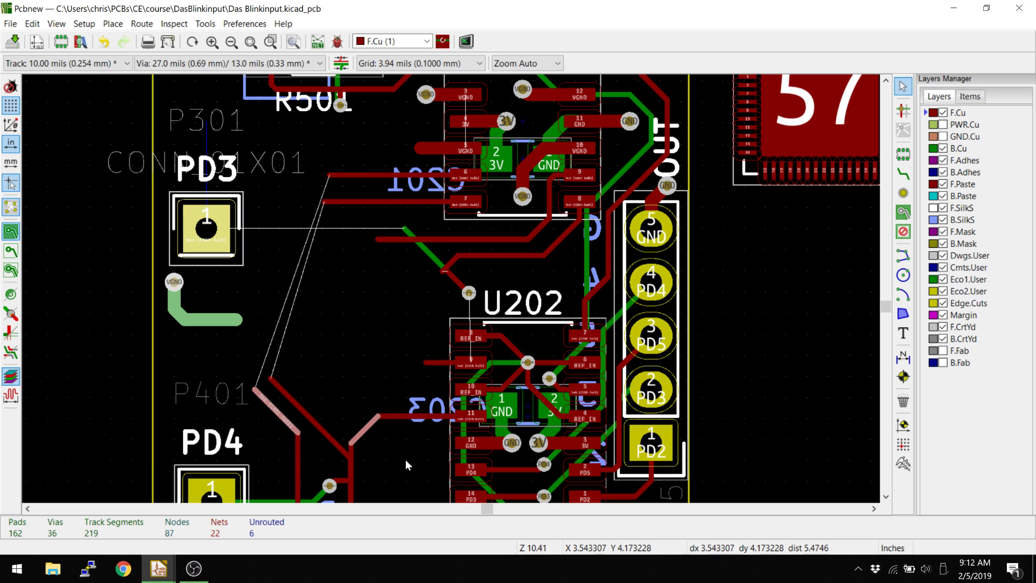
pyautogui.press('Delete')
pyautogui.scroll(-1, 724, 166)
# - Move the QFN-56 footprint into the freed space above PD4
pyautogui.moveTo(501, 254)
pyautogui.mouseDown()
pyautogui.moveTo(233, 306)
pyautogui.moveTo(177, 349)
pyautogui.mouseUp()
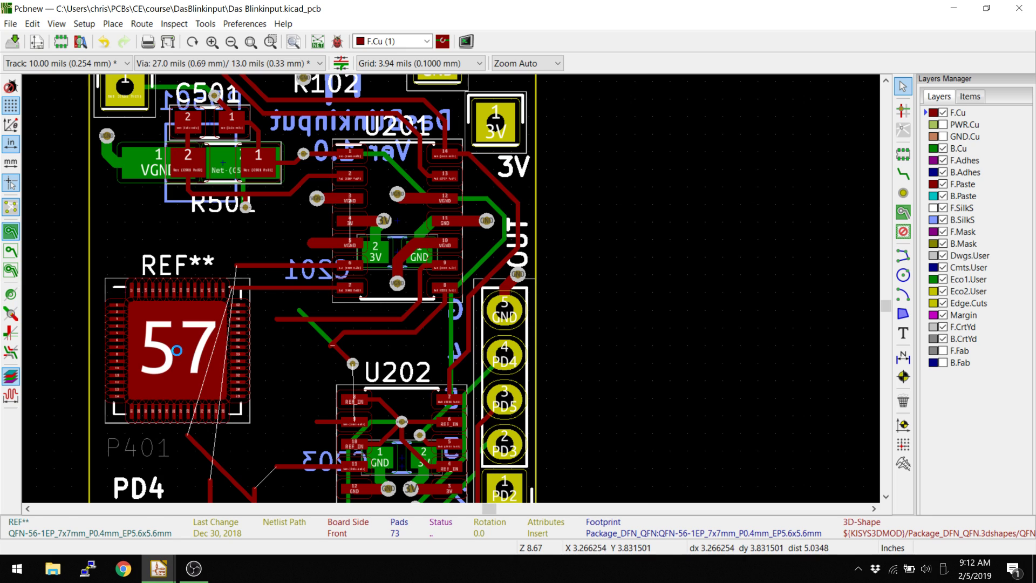
pyautogui.moveTo(178, 350); pyautogui.dragTo(266, 333, button='middle')
pyautogui.scroll(3, 269, 335)
pyautogui.scroll(-1, 453, 294)
pyautogui.scroll(-1, 454, 294)
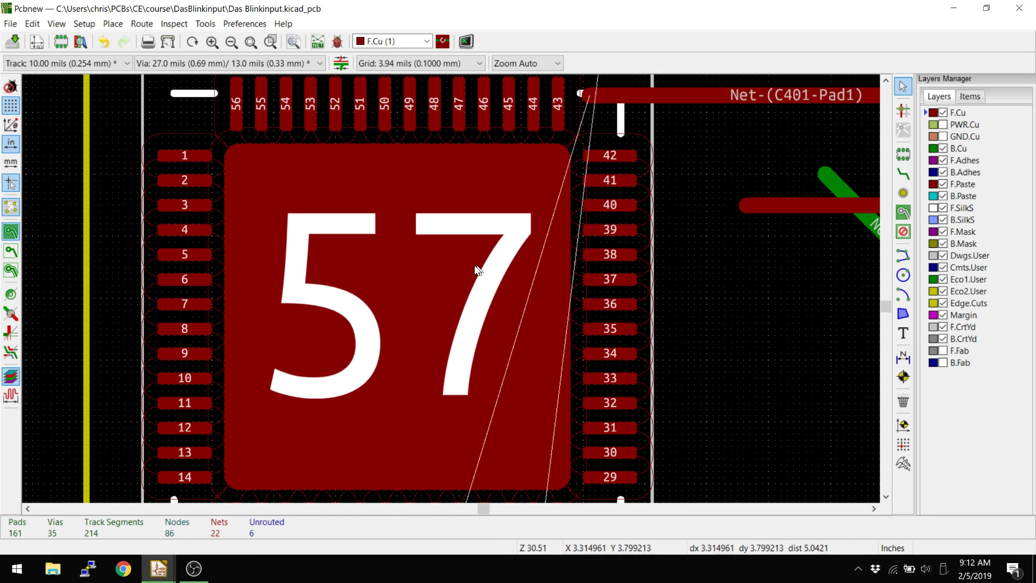
pyautogui.scroll(-1, 456, 289)
# - Switch to the 3D Viewer and look down onto the QFN chip near PD4
pyautogui.hotkey('alt', 'Tab')
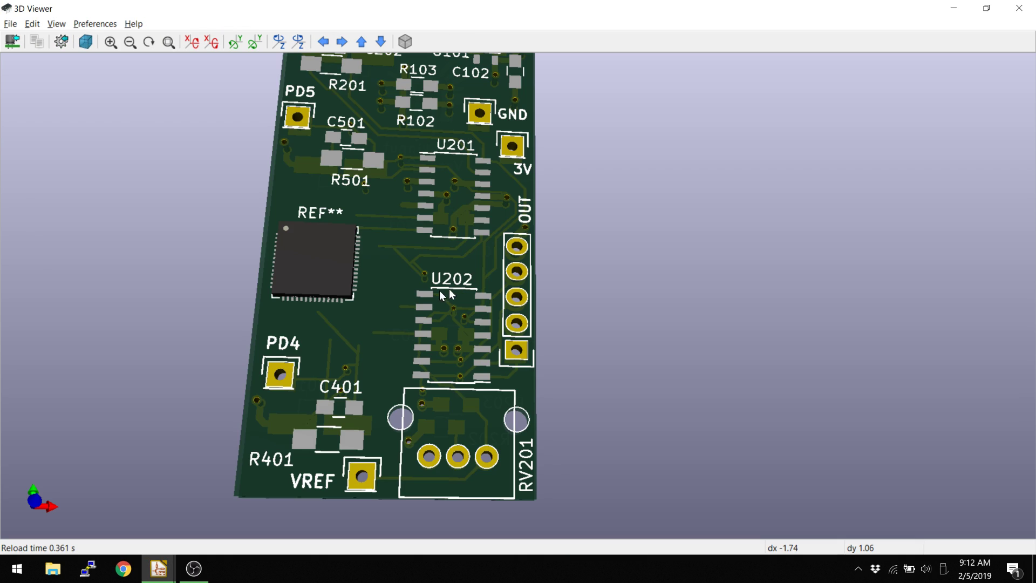
pyautogui.scroll(1, 333, 284)
pyautogui.scroll(2, 306, 291)
pyautogui.scroll(2, 305, 291)
pyautogui.scroll(1, 531, 365)
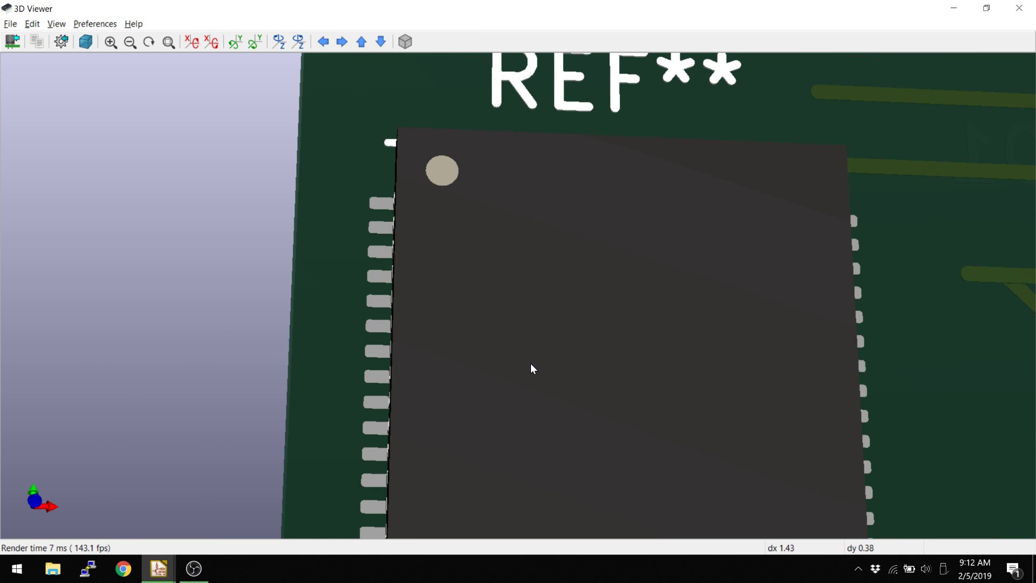
pyautogui.scroll(-1, 530, 365)
pyautogui.moveTo(530, 369); pyautogui.dragTo(448, 303, button='middle')
pyautogui.moveTo(452, 384); pyautogui.dragTo(445, 274, button='middle')
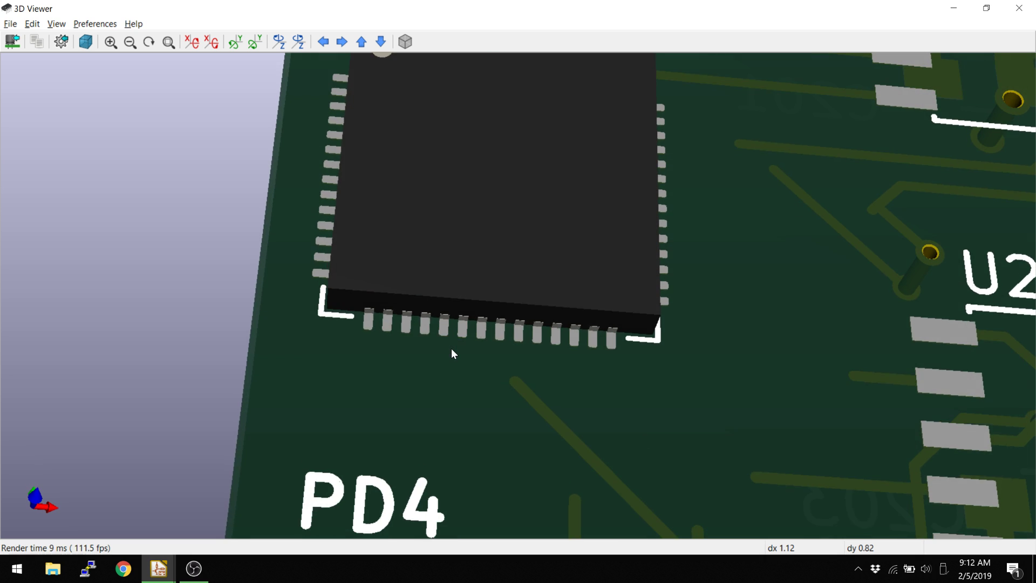
pyautogui.moveTo(446, 274); pyautogui.dragTo(466, 341)
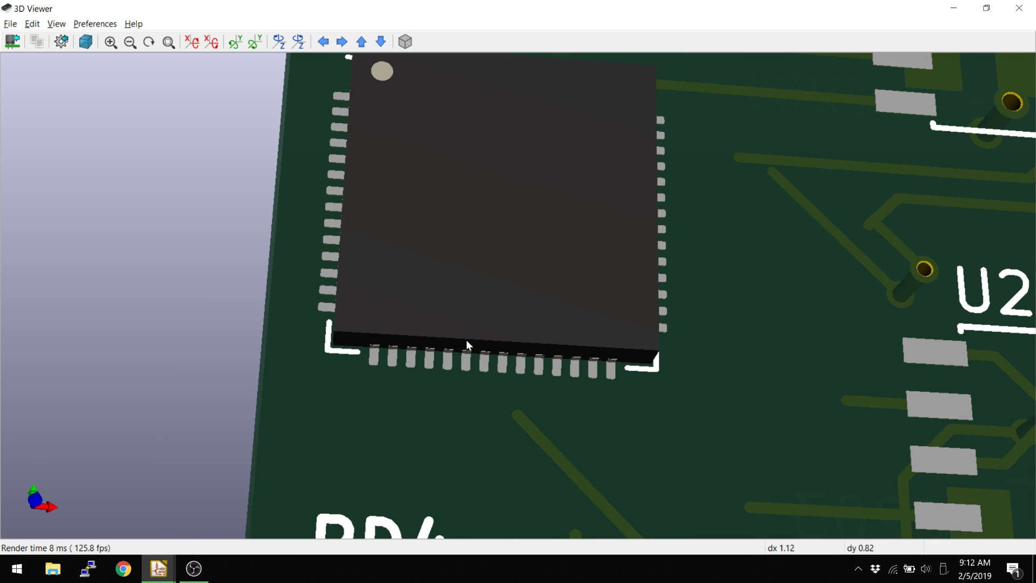
# - Hide 3D SMD models and solder paste layers in the 3D display options
pyautogui.click(57, 24)
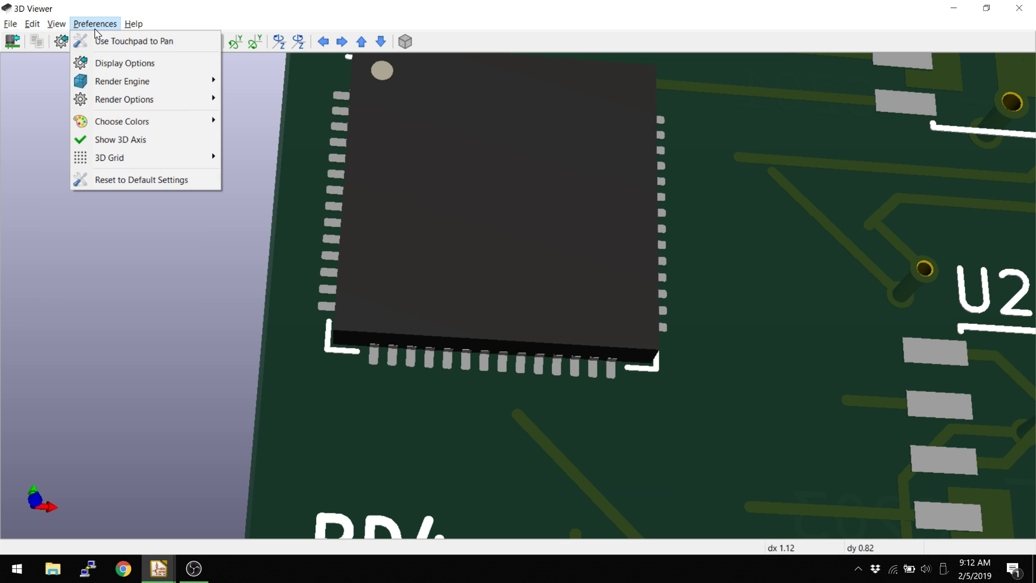
pyautogui.click(95, 62)
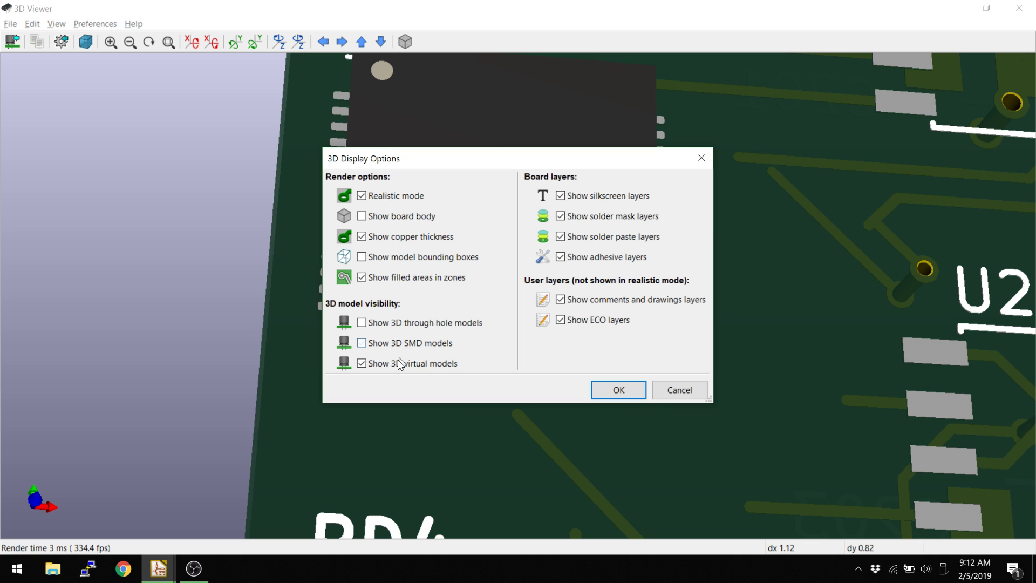
pyautogui.click(593, 390)
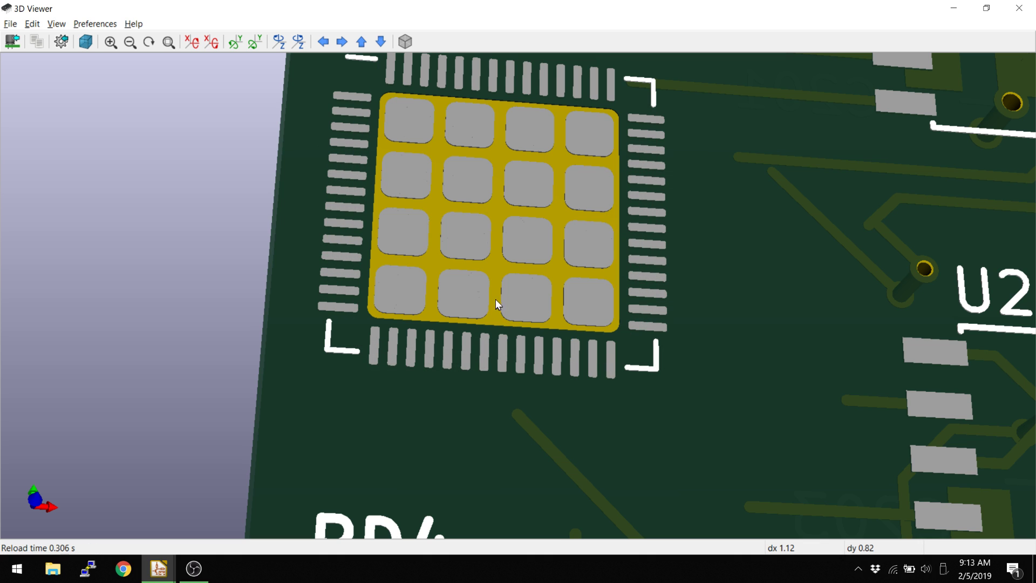
pyautogui.scroll(2, 418, 287)
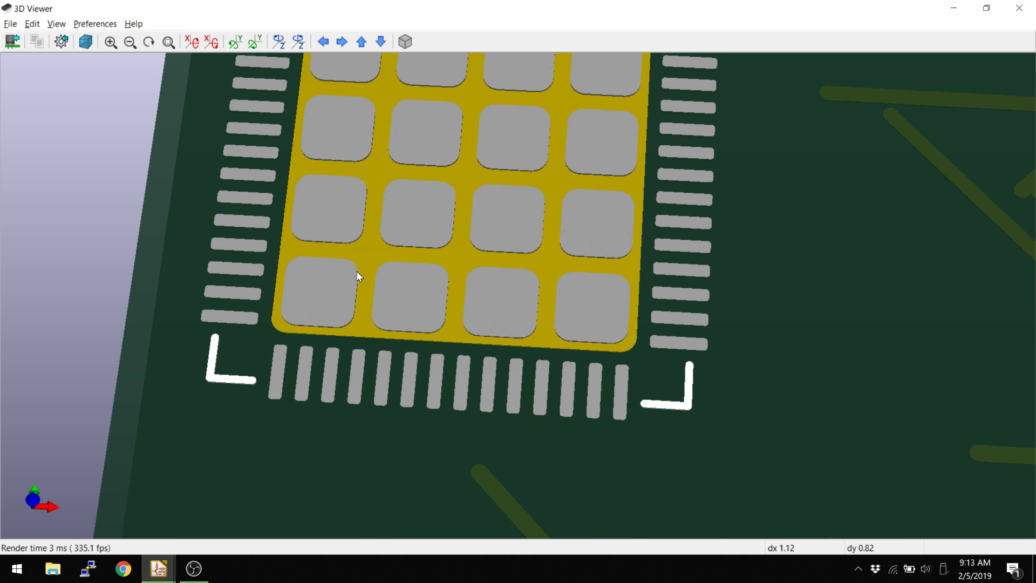
pyautogui.click(103, 22)
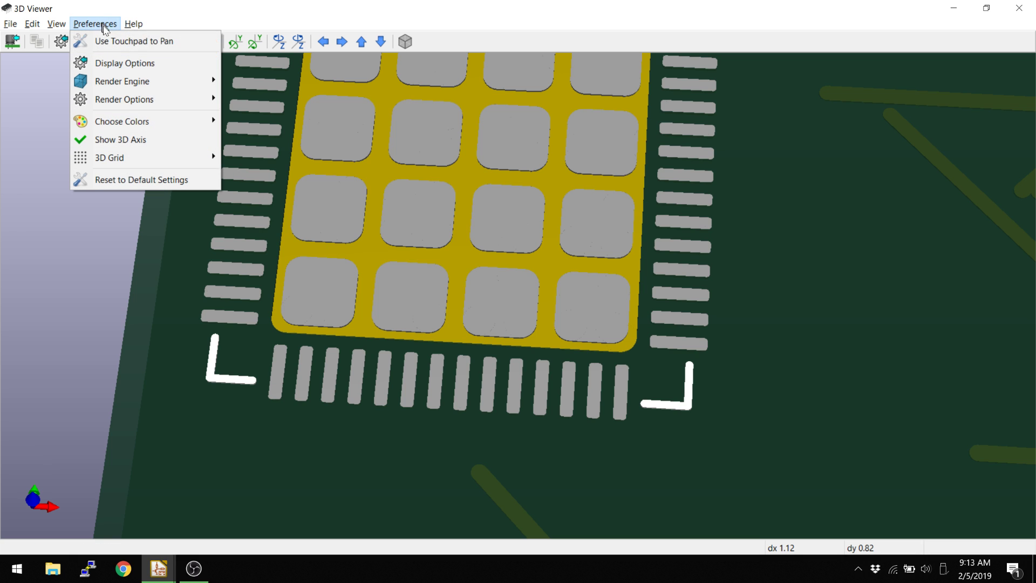
pyautogui.click(114, 69)
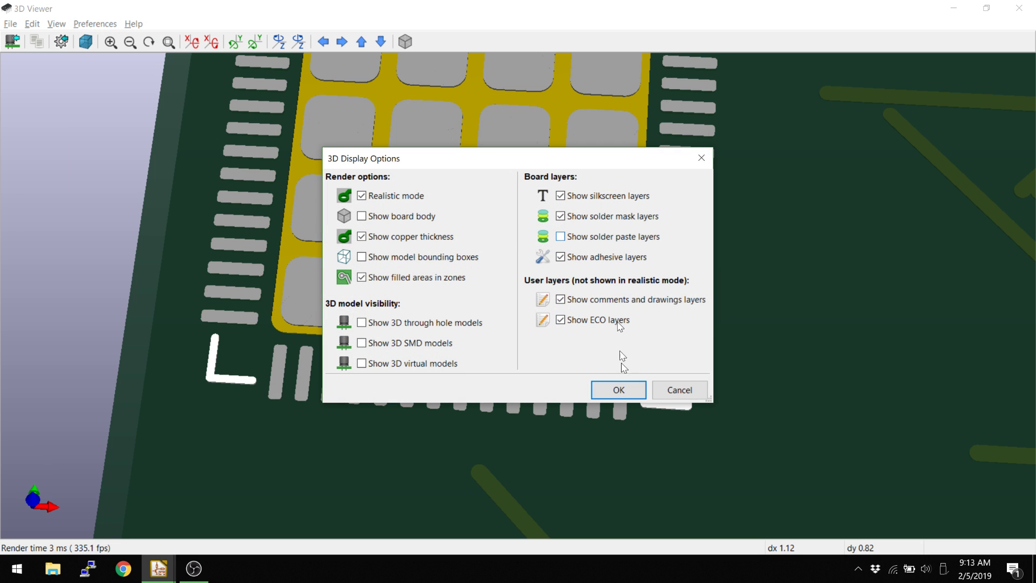
pyautogui.click(619, 388)
pyautogui.scroll(-3, 422, 287)
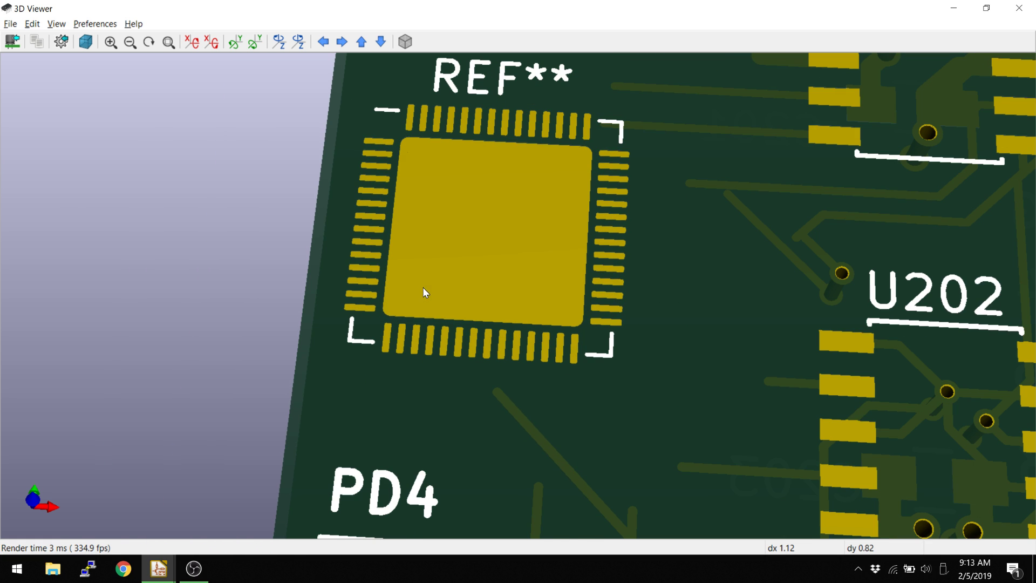
pyautogui.scroll(2, 426, 282)
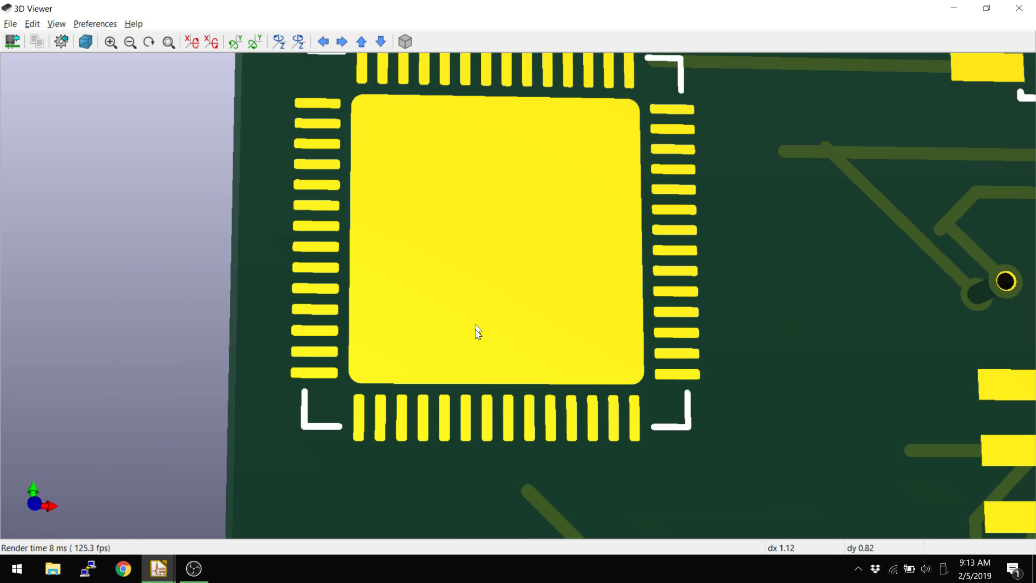
# - Close the 3D Viewer and frame the whole QFN footprint in Pcbnew
pyautogui.moveTo(475, 329); pyautogui.dragTo(418, 313)
pyautogui.hotkey('alt', 'F4')
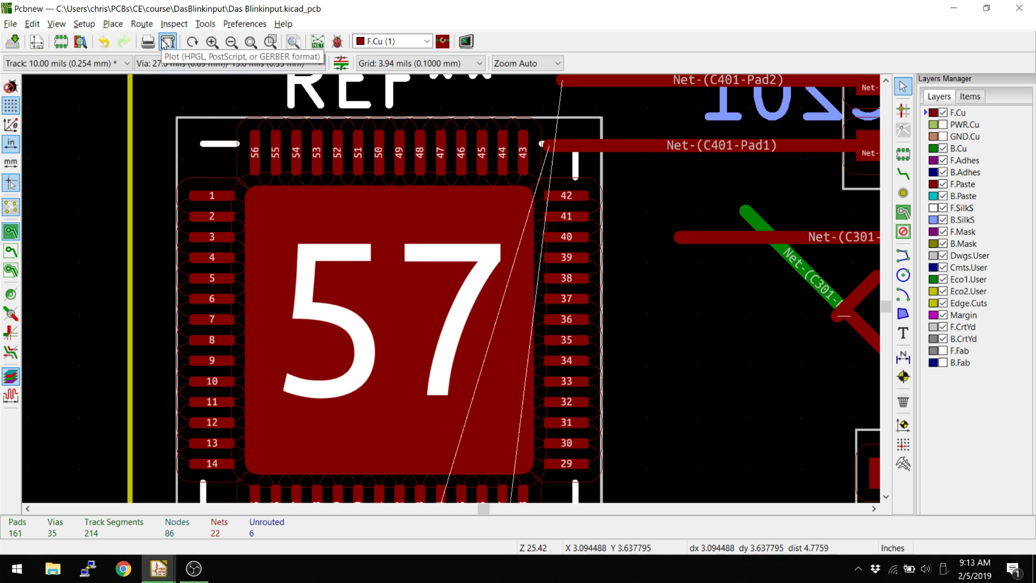
pyautogui.scroll(-2, 451, 288)
pyautogui.scroll(3, 451, 289)
pyautogui.scroll(-2, 463, 298)
pyautogui.moveTo(463, 298); pyautogui.dragTo(379, 230, button='middle')
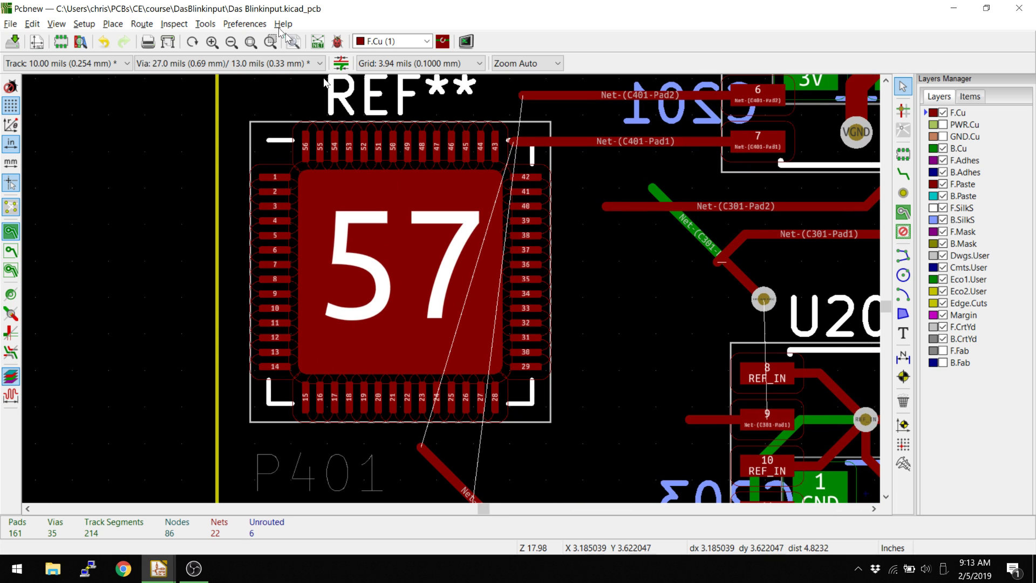
# - Plot the Gerber files with masks, accepting the zone refill, into the Gerbers folder
pyautogui.click(166, 42)
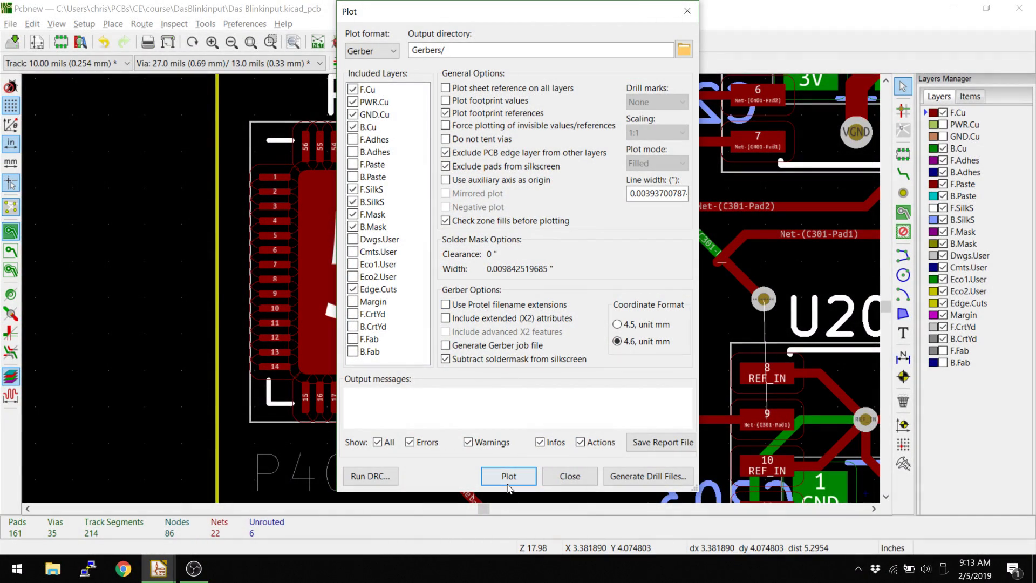
pyautogui.click(509, 483)
pyautogui.click(524, 292)
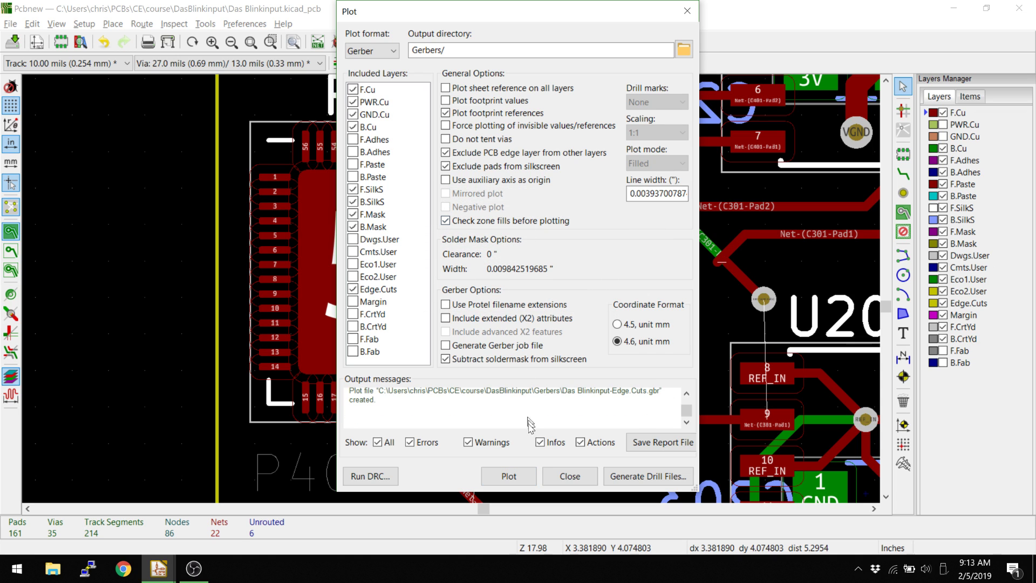
pyautogui.click(573, 477)
pyautogui.moveTo(159, 568)
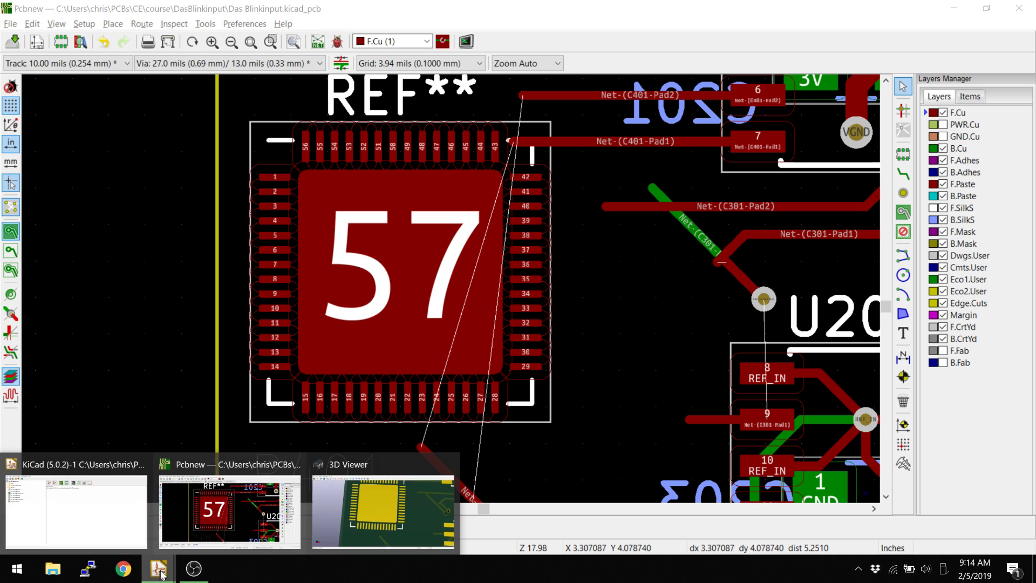
# - Launch GerbView and load all the newly plotted .gbr files from the Gerbers folder
pyautogui.click(133, 530)
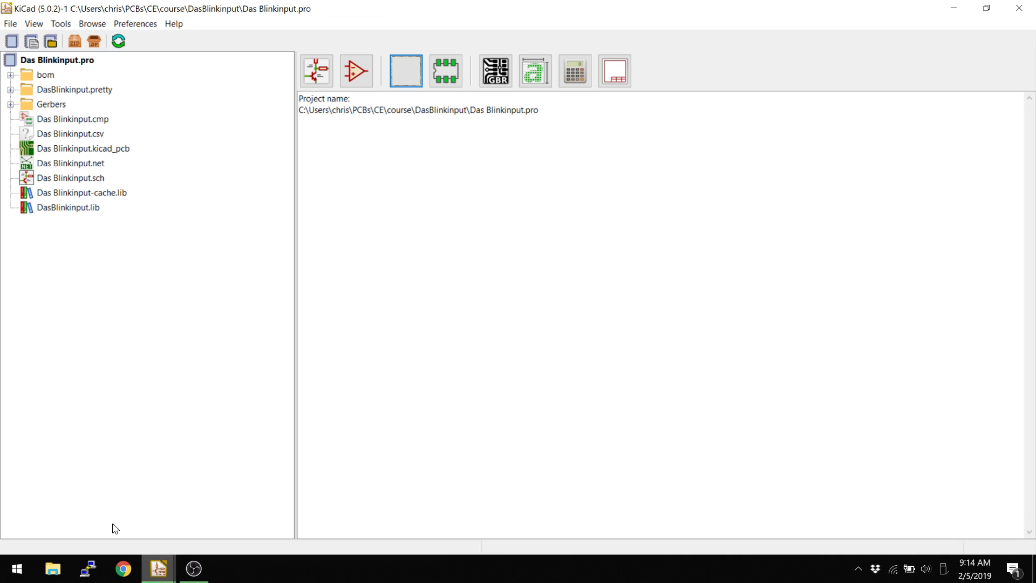
pyautogui.click(497, 71)
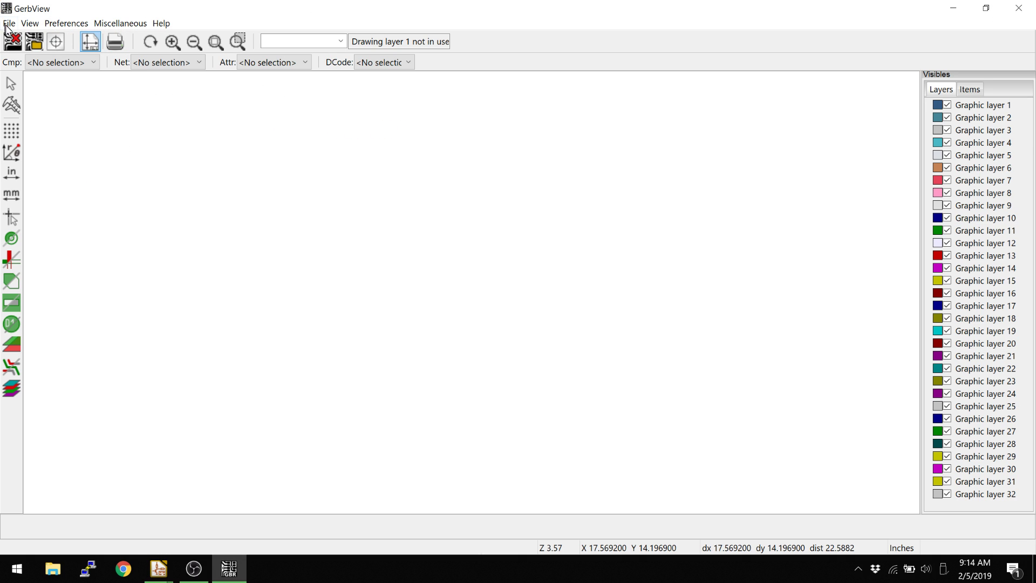
pyautogui.click(35, 43)
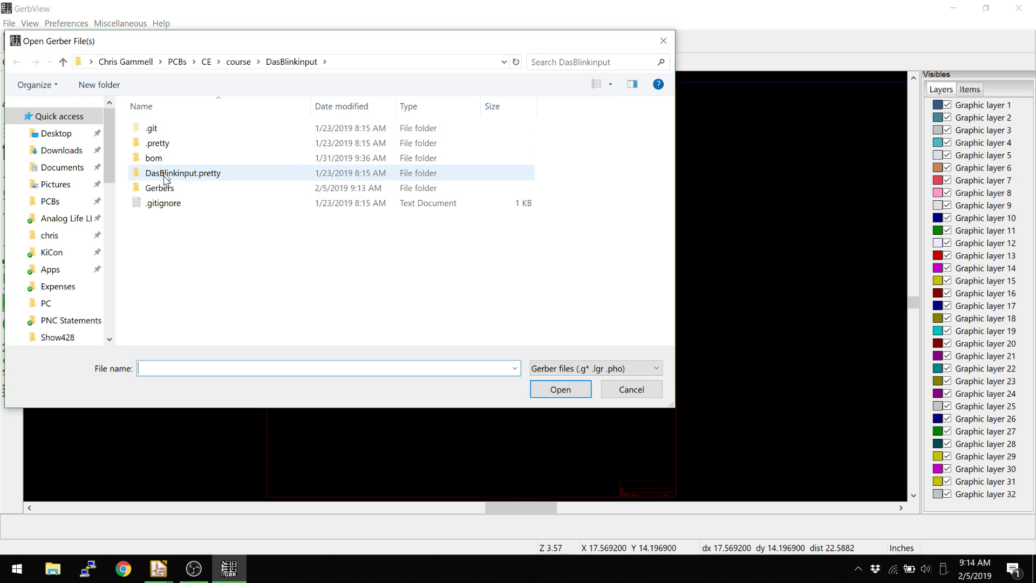
pyautogui.doubleClick(162, 188)
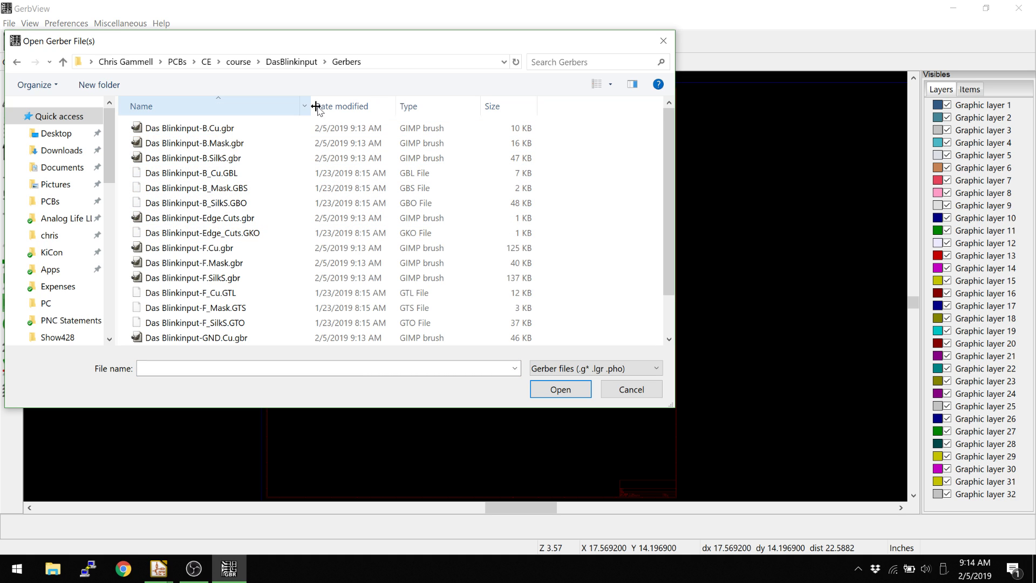
pyautogui.click(324, 105)
pyautogui.click(255, 132)
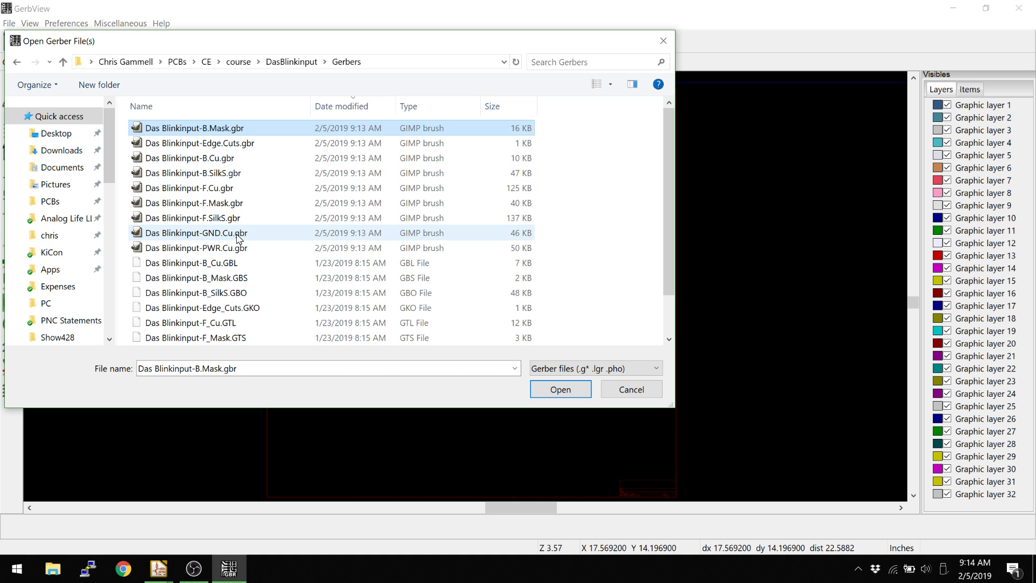
pyautogui.keyDown('shift'); pyautogui.click(214, 249); pyautogui.keyUp('shift')
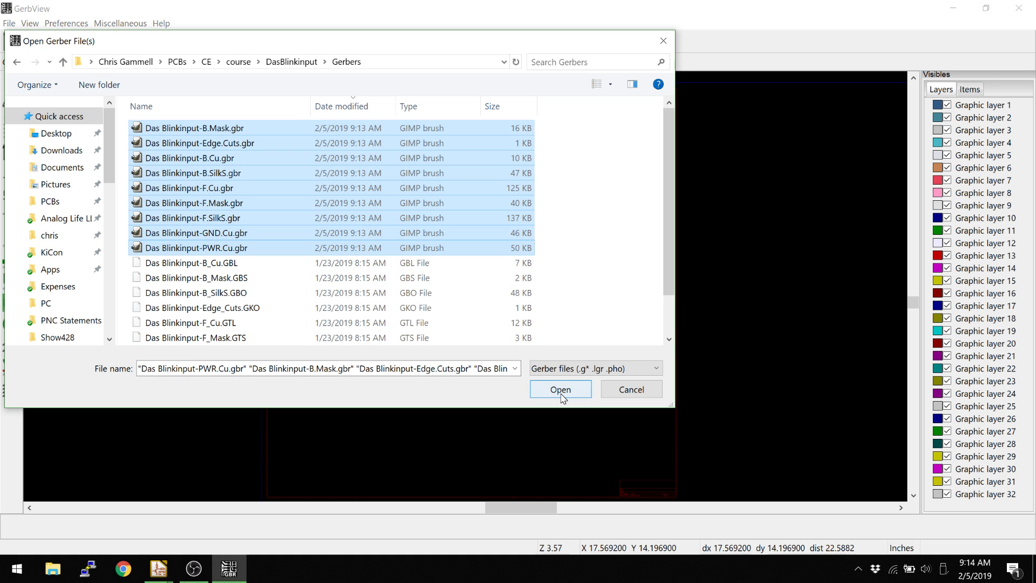
pyautogui.click(560, 389)
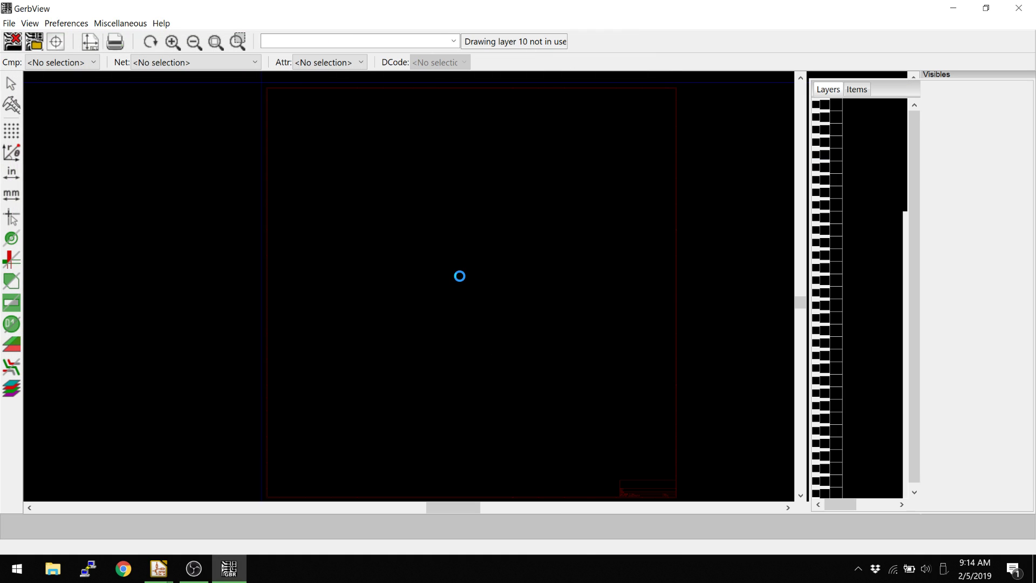
pyautogui.scroll(5, 379, 302)
pyautogui.scroll(2, 405, 292)
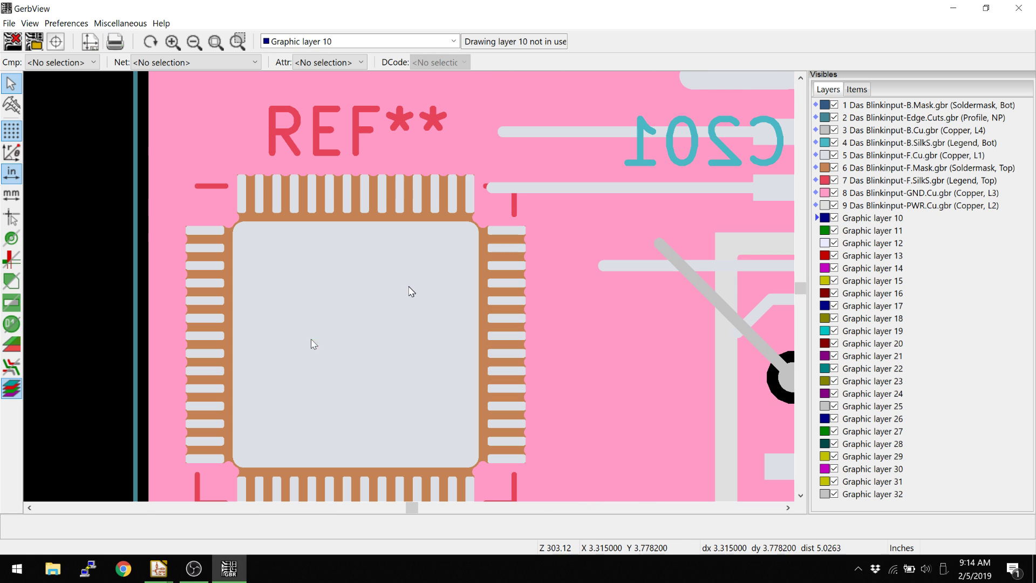
pyautogui.scroll(2, 362, 200)
pyautogui.scroll(2, 398, 349)
pyautogui.scroll(-3, 401, 247)
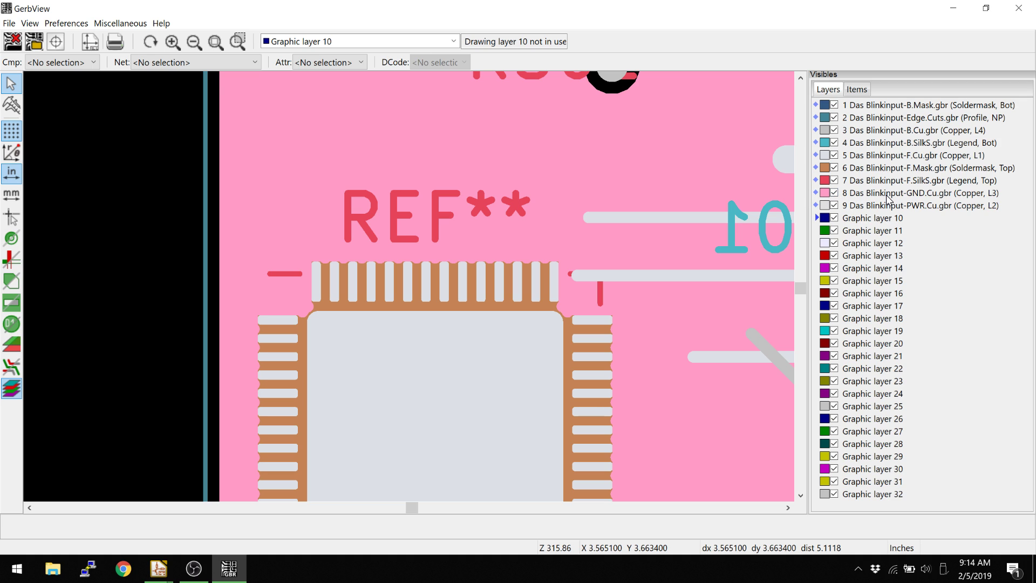
# - Hide the GND copper fill and toggle F.Mask to inspect mask between the QFN pins
pyautogui.click(835, 193)
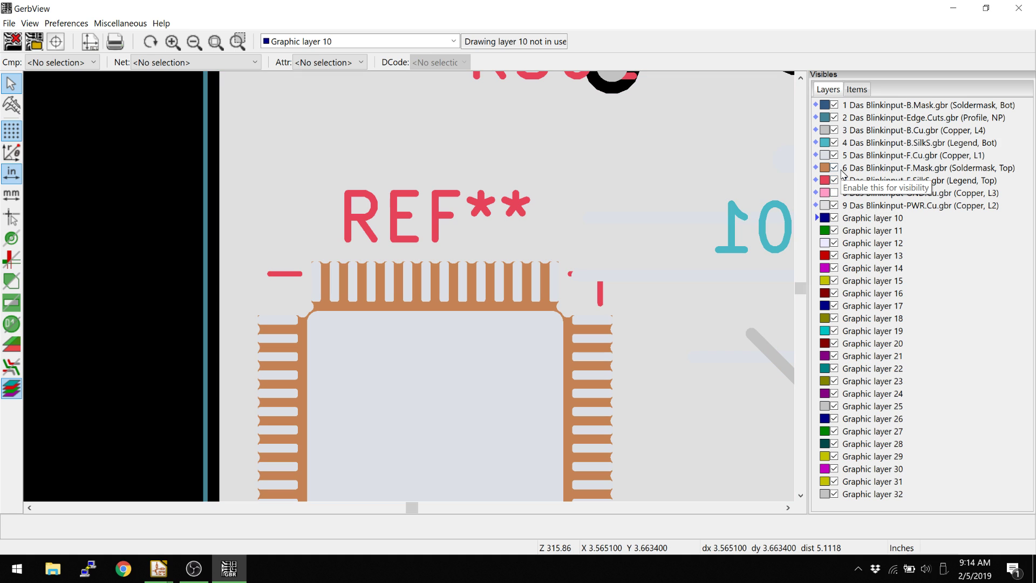
pyautogui.click(835, 168)
pyautogui.scroll(1, 409, 286)
pyautogui.scroll(1, 410, 291)
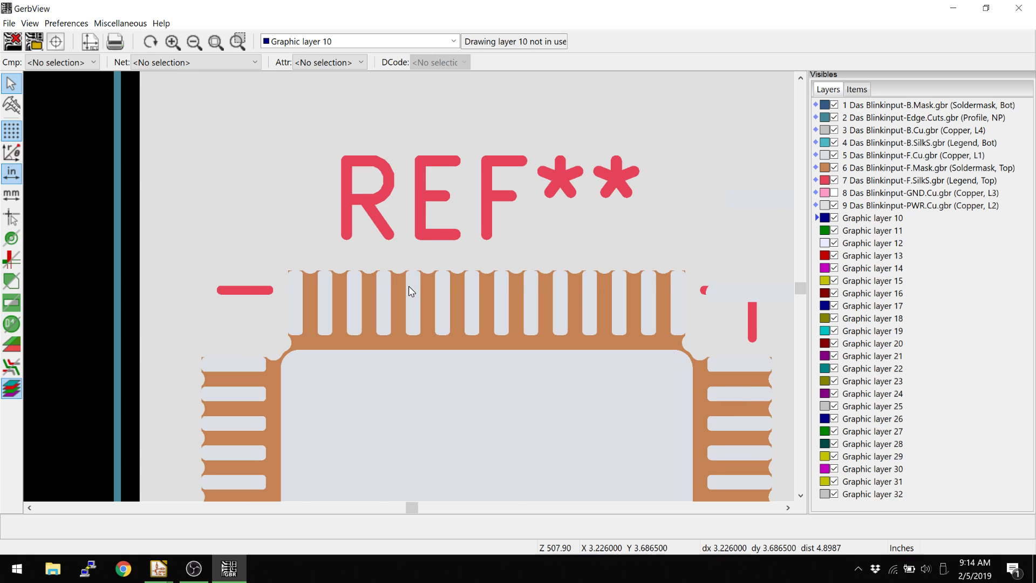
pyautogui.scroll(-3, 409, 292)
pyautogui.scroll(2, 413, 292)
pyautogui.keyDown('shift'); pyautogui.scroll(-2, 405, 227); pyautogui.keyUp('shift')
pyautogui.keyDown('shift'); pyautogui.scroll(-1, 384, 233); pyautogui.keyUp('shift')
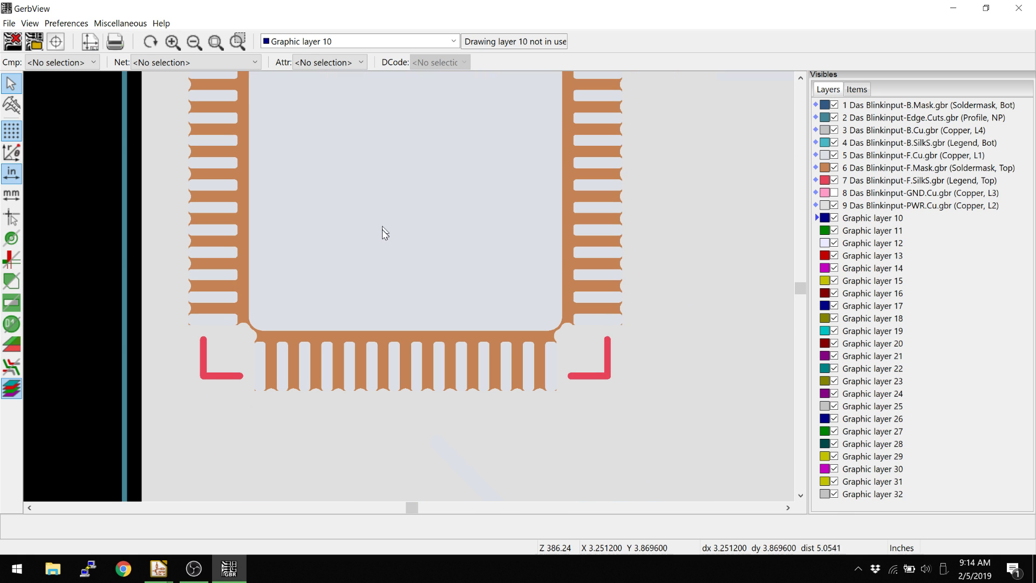
pyautogui.hotkey('alt', 'Tab')
pyautogui.hotkey('alt', 'Tab')
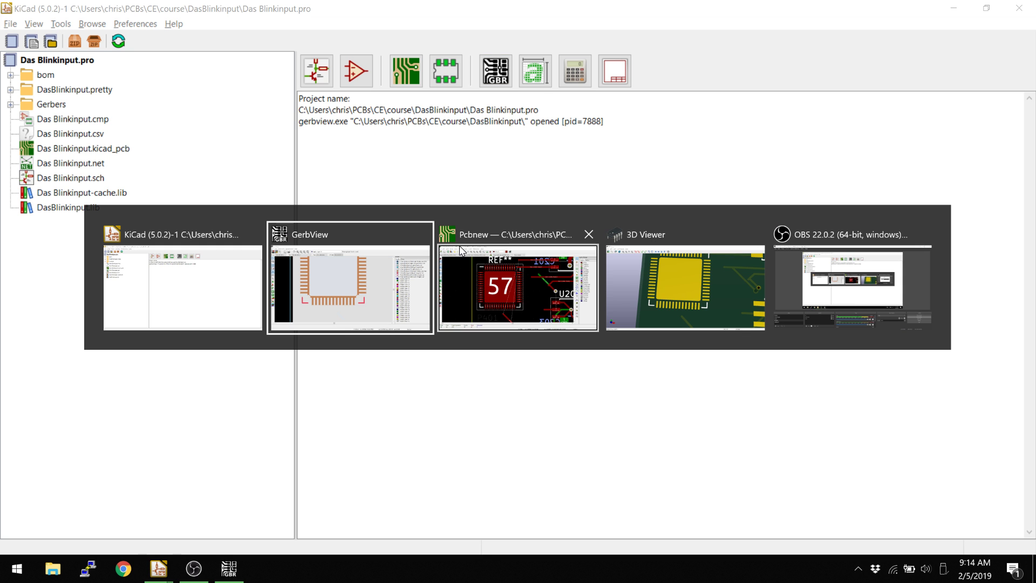
# - Set Solder mask min width to 0.02 inch in Pads to Mask Clearance
pyautogui.click(462, 253)
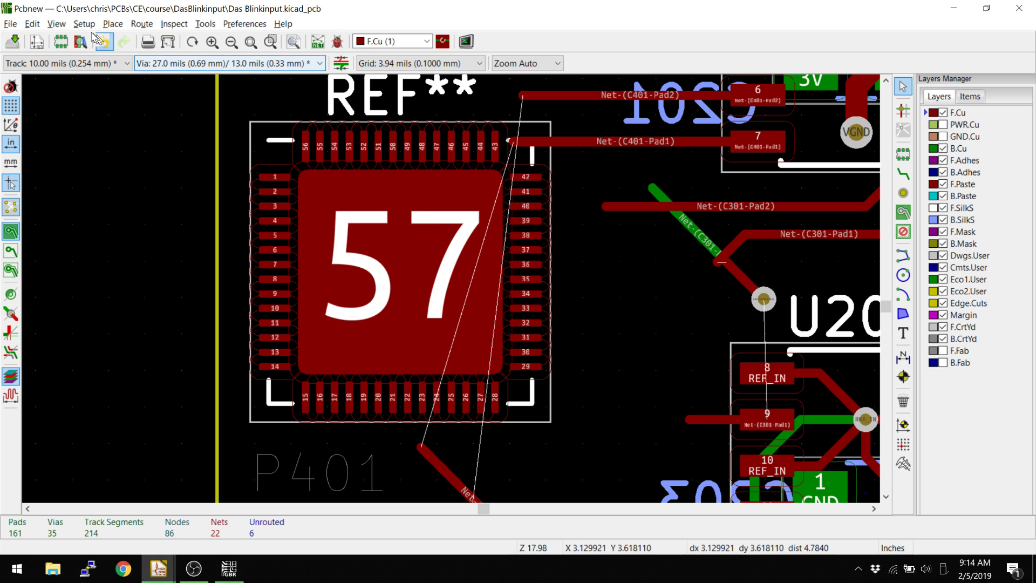
pyautogui.click(59, 25)
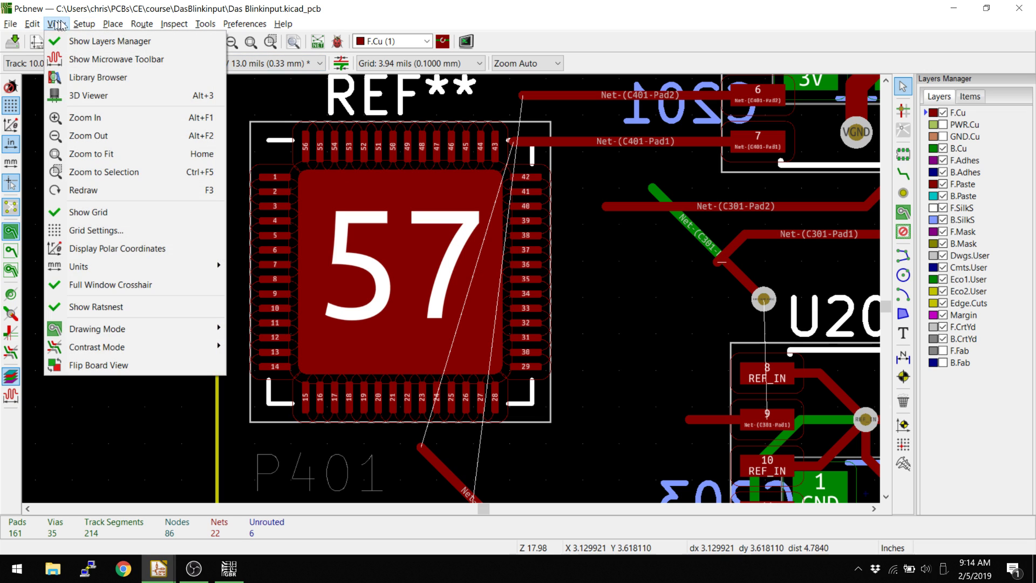
pyautogui.moveTo(85, 24)
pyautogui.click(86, 121)
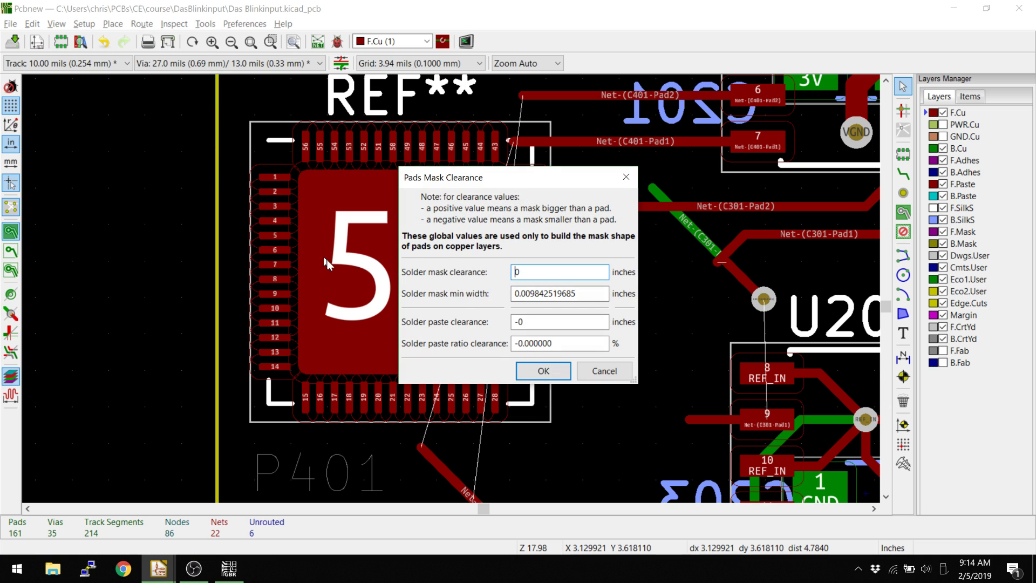
pyautogui.click(550, 297)
pyautogui.moveTo(586, 294); pyautogui.dragTo(483, 294)
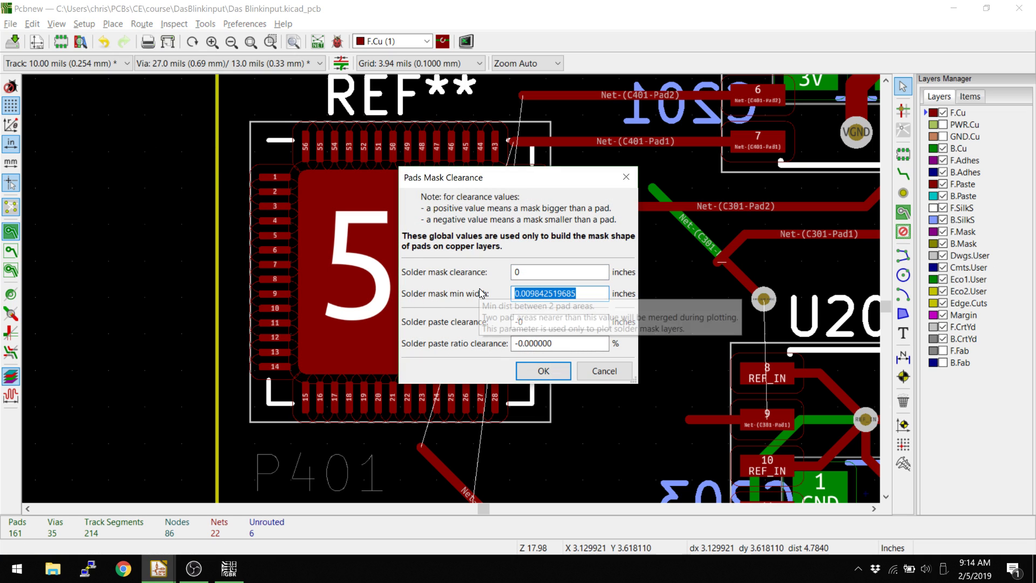
pyautogui.press('BackSpace')
pyautogui.press('Return')
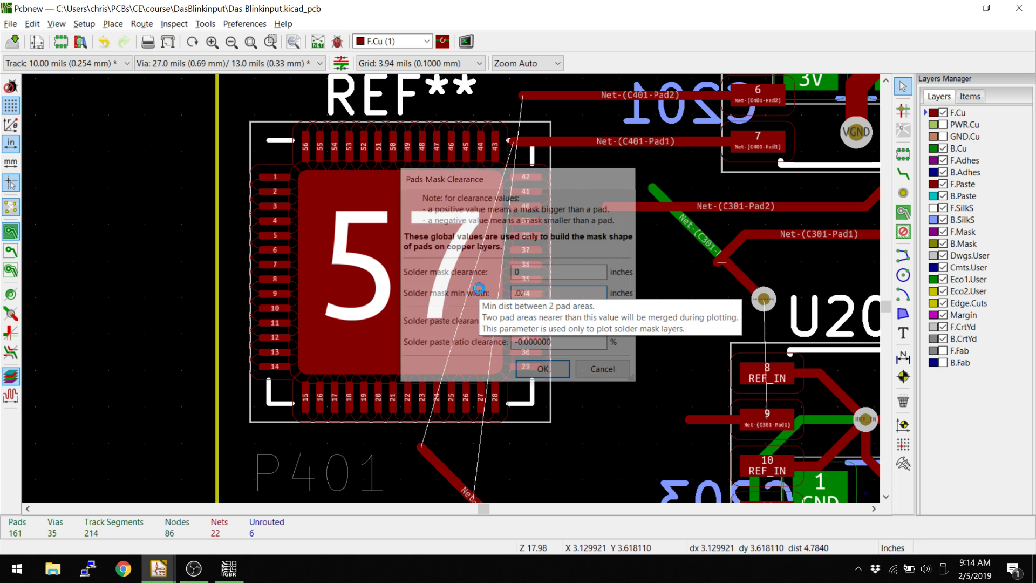
# - Replot the Gerber files from the Plot dialog
pyautogui.click(168, 42)
pyautogui.press('Return')
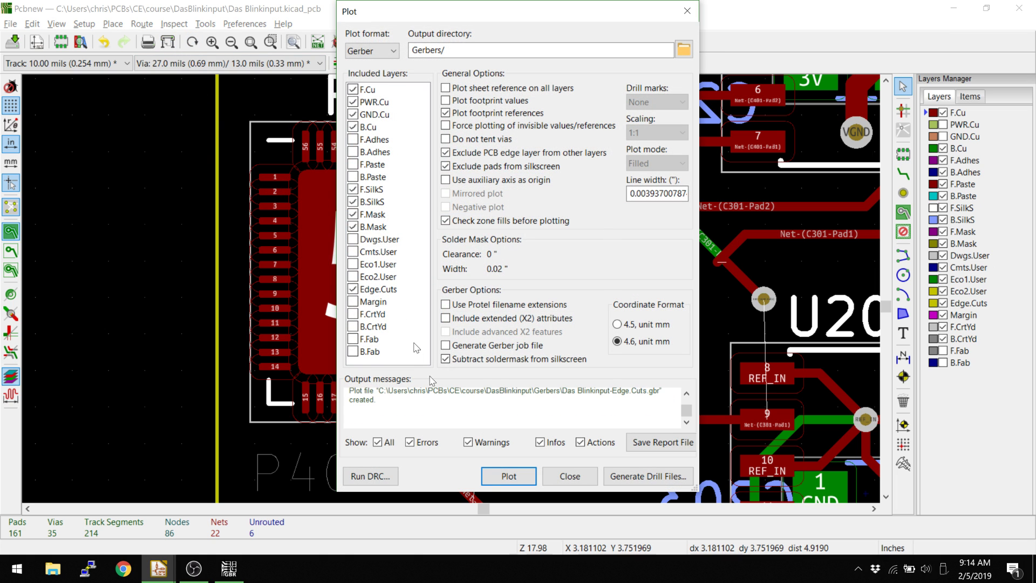
# - Switch to GerbView and load the replotted Gerber files over the existing layers
pyautogui.click(563, 477)
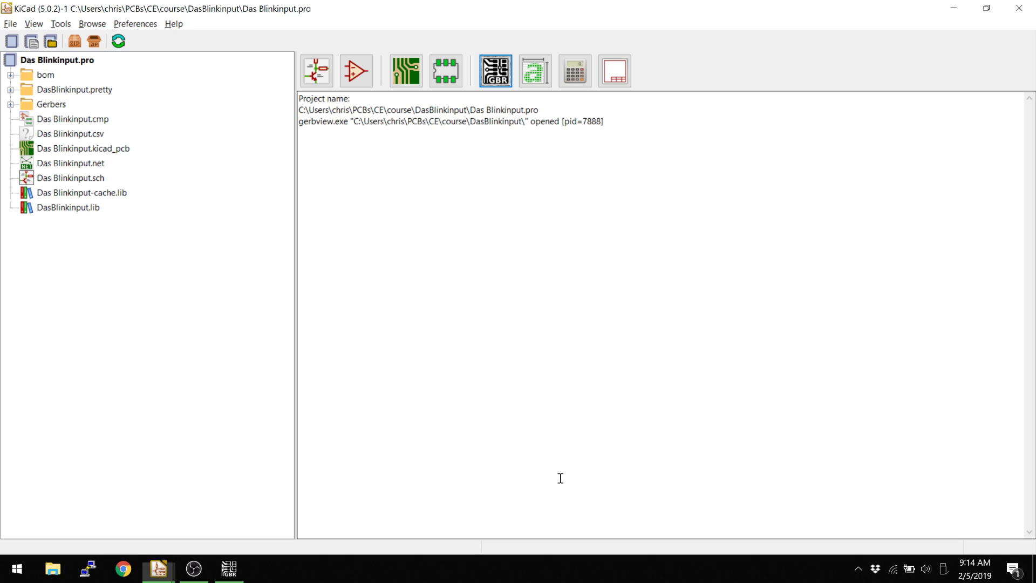
pyautogui.hotkey('alt', 'Tab')
pyautogui.press('Tab')
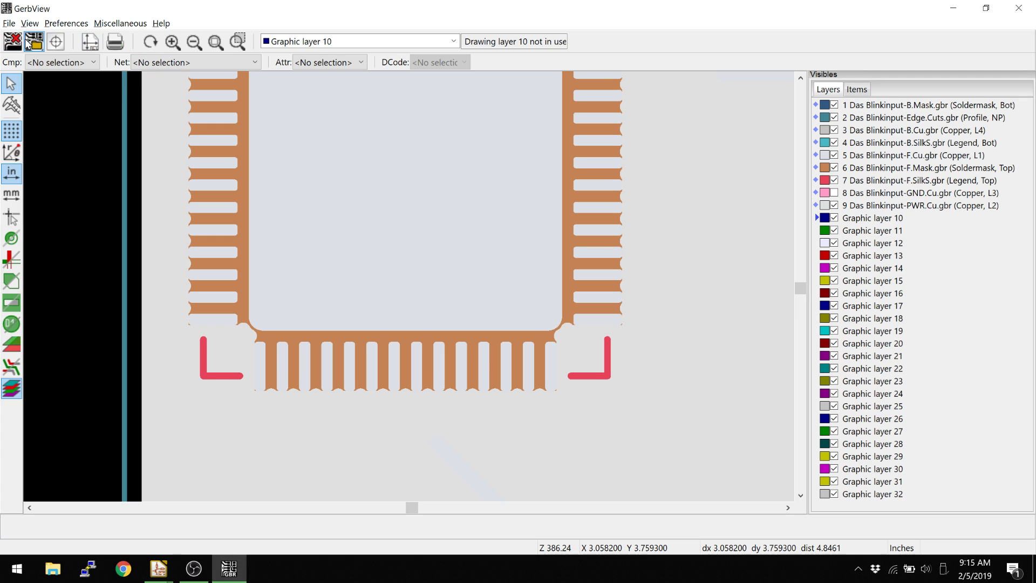
pyautogui.click(34, 41)
pyautogui.click(197, 129)
pyautogui.keyDown('shift'); pyautogui.click(195, 248); pyautogui.keyUp('shift')
pyautogui.press('Return')
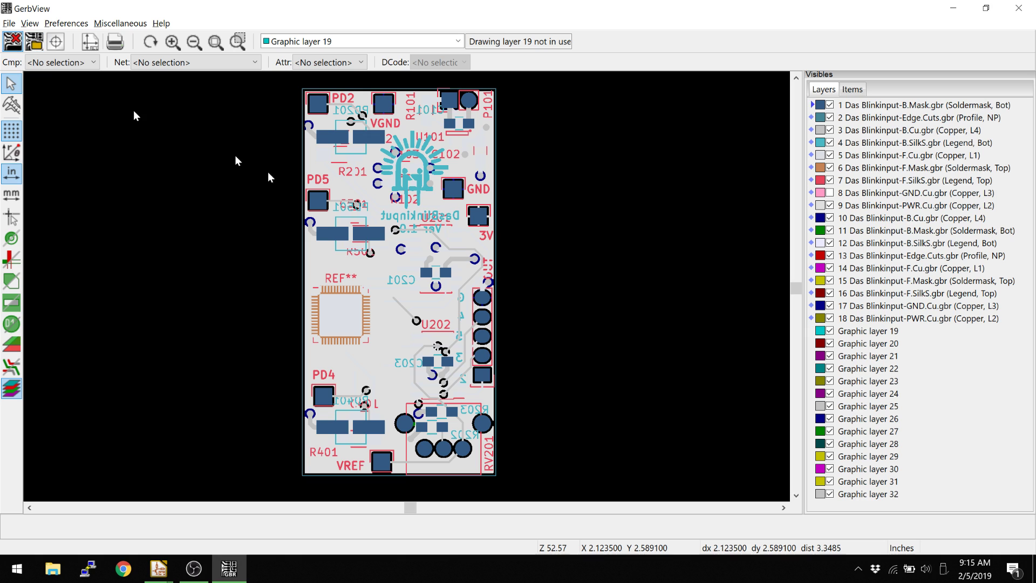
# - Clear all layers and reload the nine .gbr files through PWR.Cu.gbr
pyautogui.click(13, 42)
pyautogui.click(34, 43)
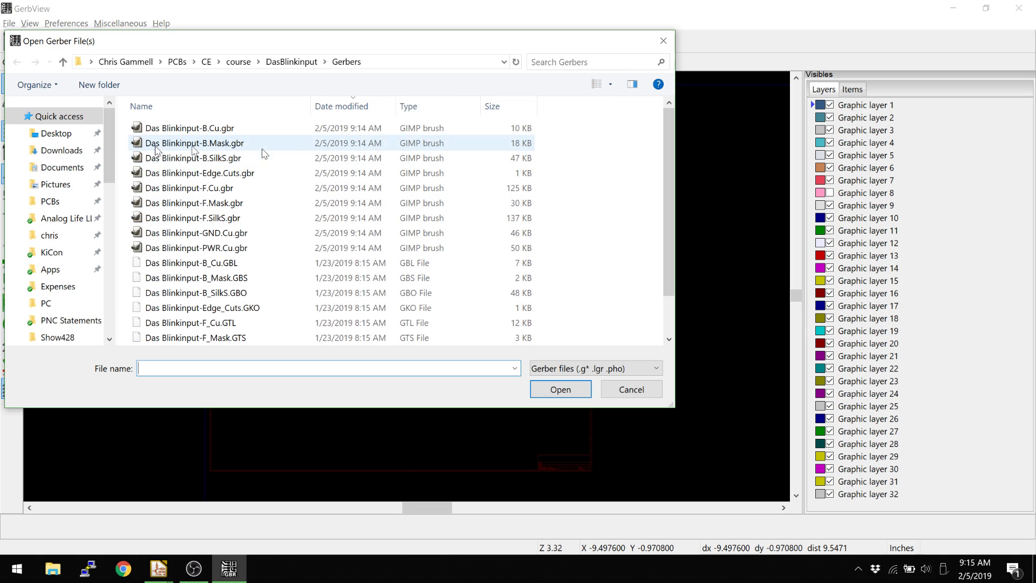
pyautogui.click(161, 130)
pyautogui.keyDown('shift'); pyautogui.click(179, 248); pyautogui.keyUp('shift')
pyautogui.press('Return')
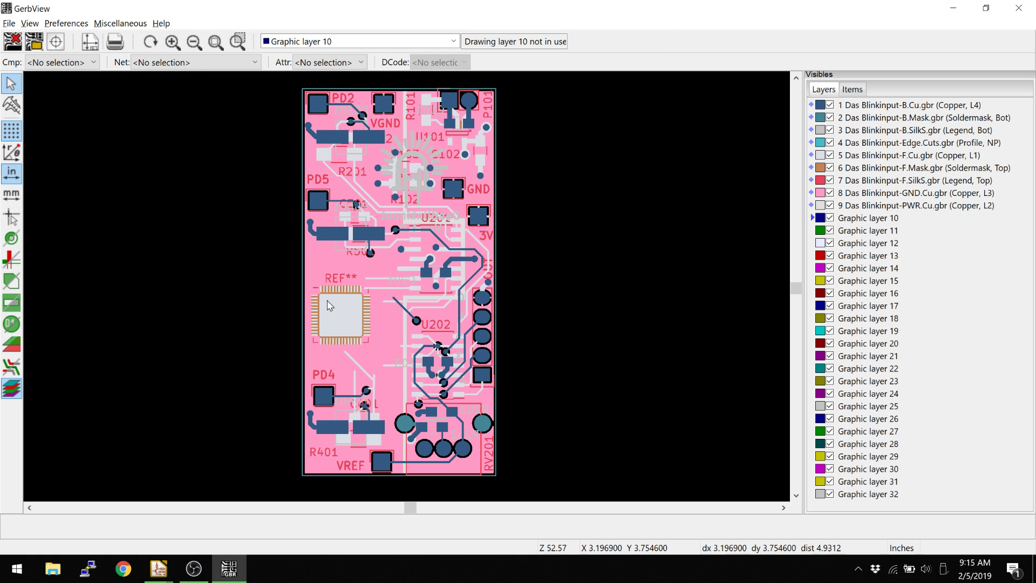
pyautogui.scroll(2, 328, 306)
pyautogui.scroll(3, 328, 307)
pyautogui.scroll(-1, 408, 291)
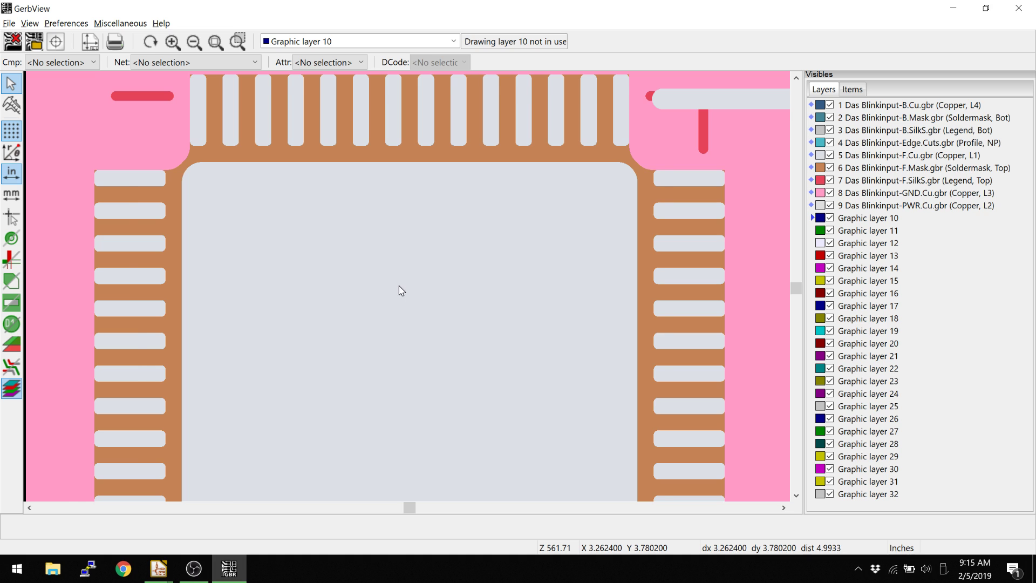
pyautogui.scroll(-2, 408, 291)
pyautogui.scroll(-2, 409, 292)
# - Check the F.Mask webs between QFN pins, comparing against Pcbnew and the 3D Viewer
pyautogui.moveTo(409, 291)
pyautogui.mouseDown(button='middle')
pyautogui.moveTo(359, 236)
pyautogui.moveTo(597, 191)
pyautogui.mouseUp(button='middle')
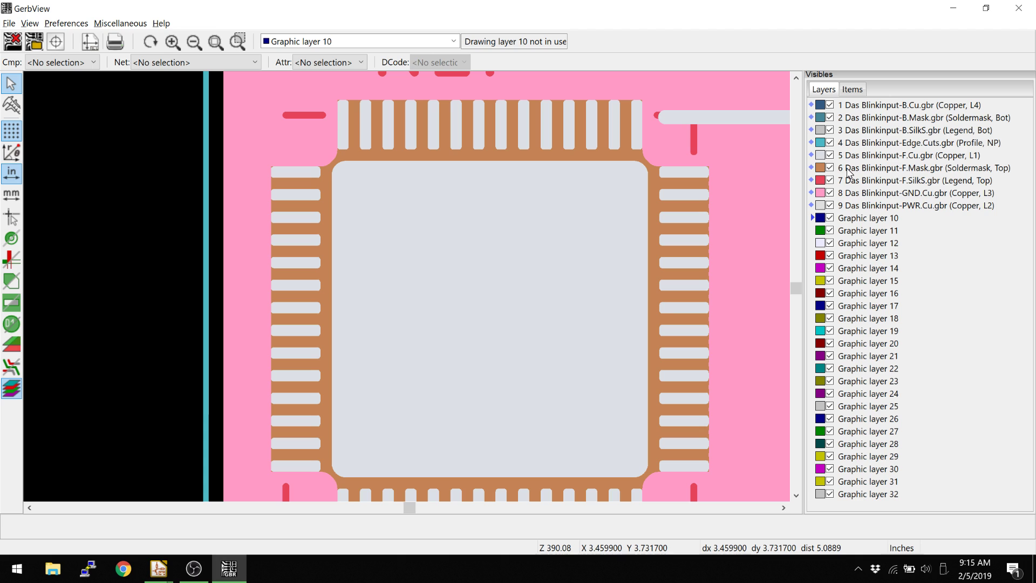
pyautogui.click(830, 168)
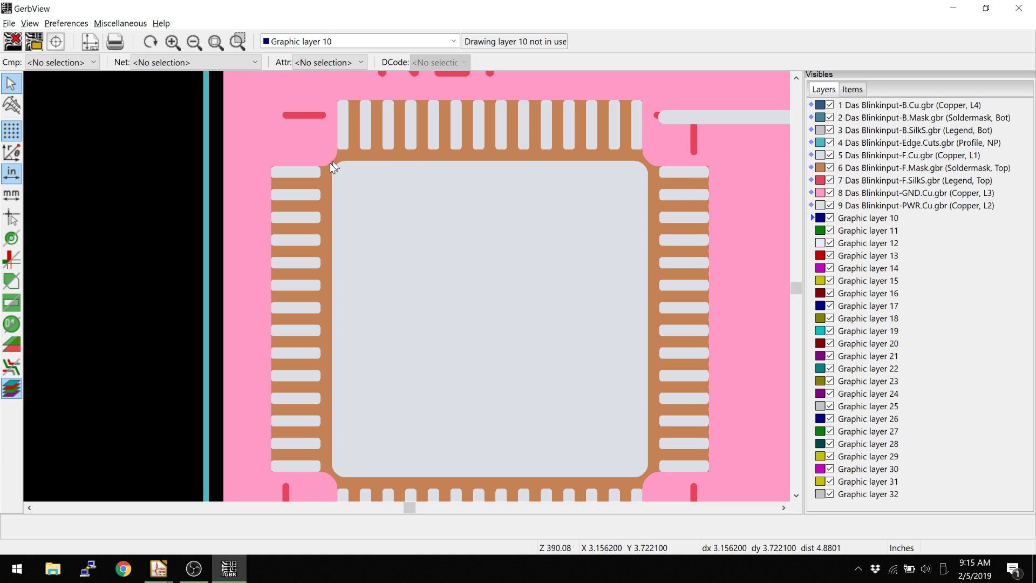
pyautogui.scroll(-1, 437, 297)
pyautogui.scroll(-4, 437, 296)
pyautogui.scroll(6, 410, 289)
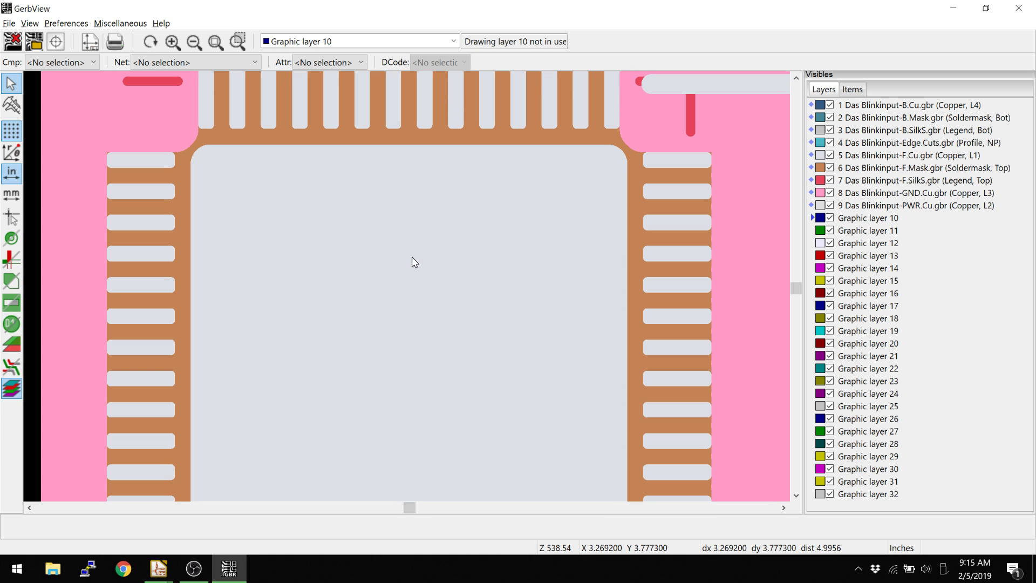
pyautogui.hotkey('alt', 'Tab')
pyautogui.press('Tab')
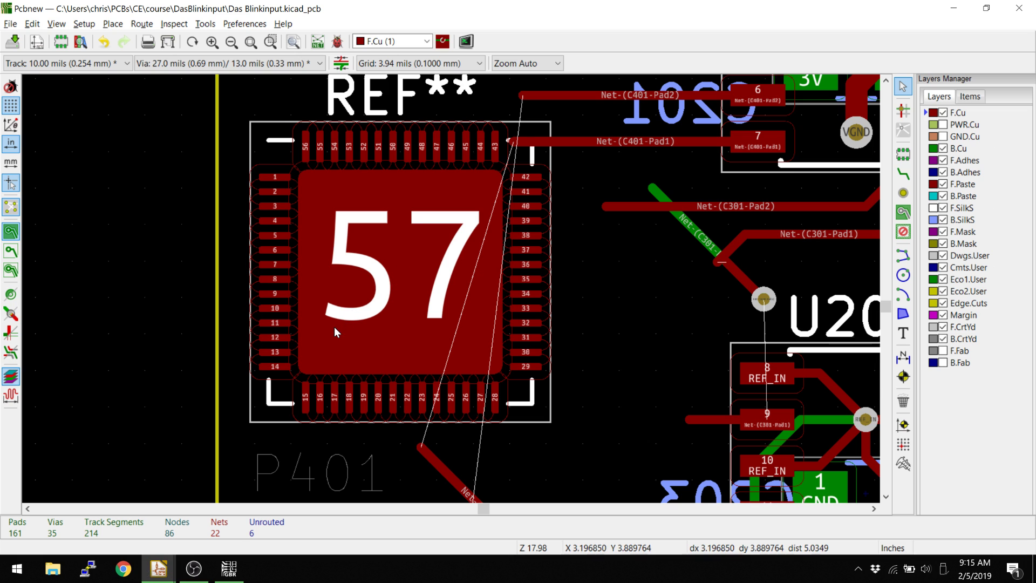
pyautogui.hotkey('alt', 'Tab')
pyautogui.press('Tab')
pyautogui.press('Tab')
pyautogui.scroll(2, 317, 325)
pyautogui.scroll(1, 293, 327)
pyautogui.moveTo(293, 328); pyautogui.dragTo(362, 349)
pyautogui.scroll(1, 386, 349)
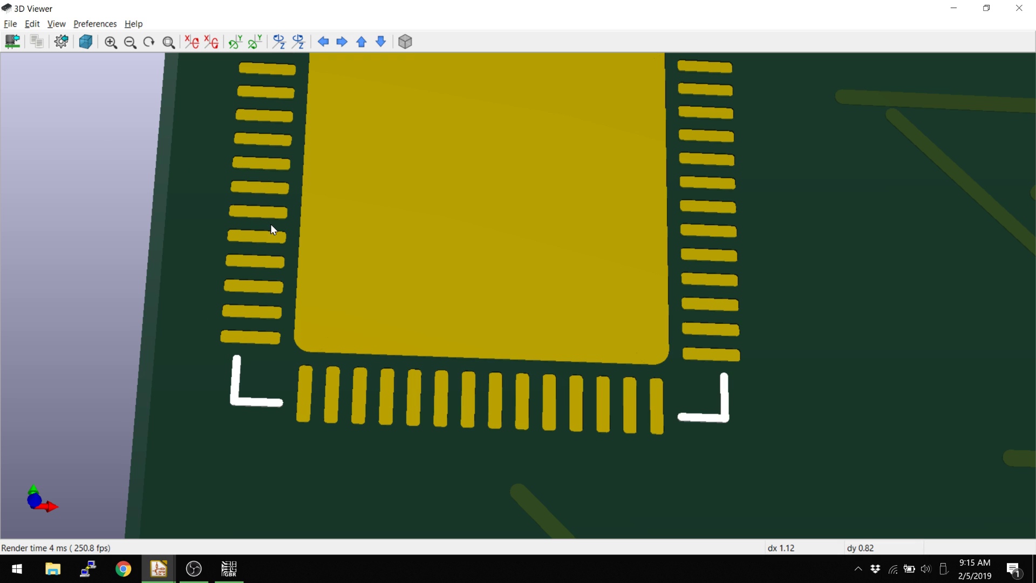
pyautogui.hotkey('alt', 'Tab')
pyautogui.press('Tab')
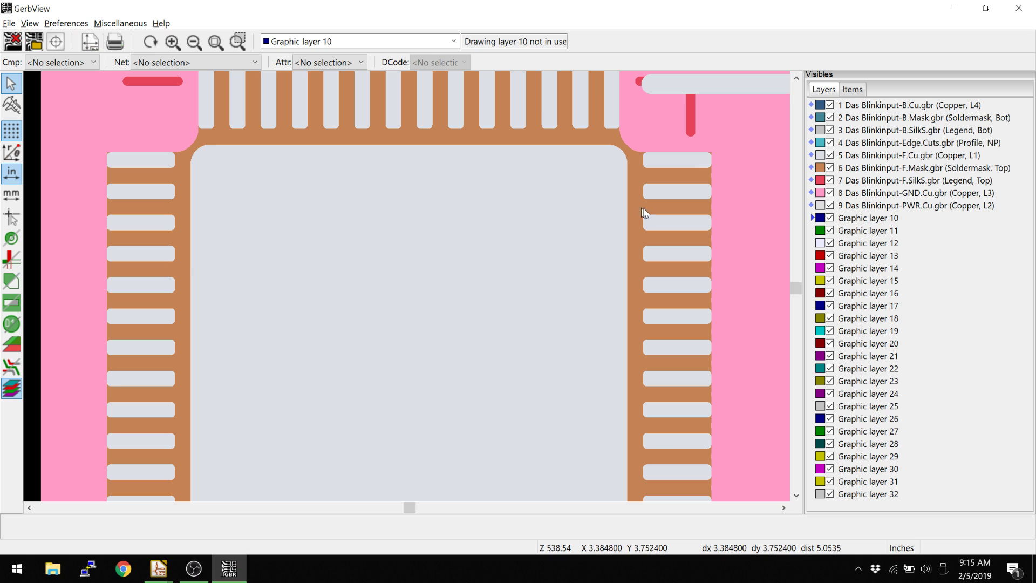
pyautogui.scroll(3, 324, 137)
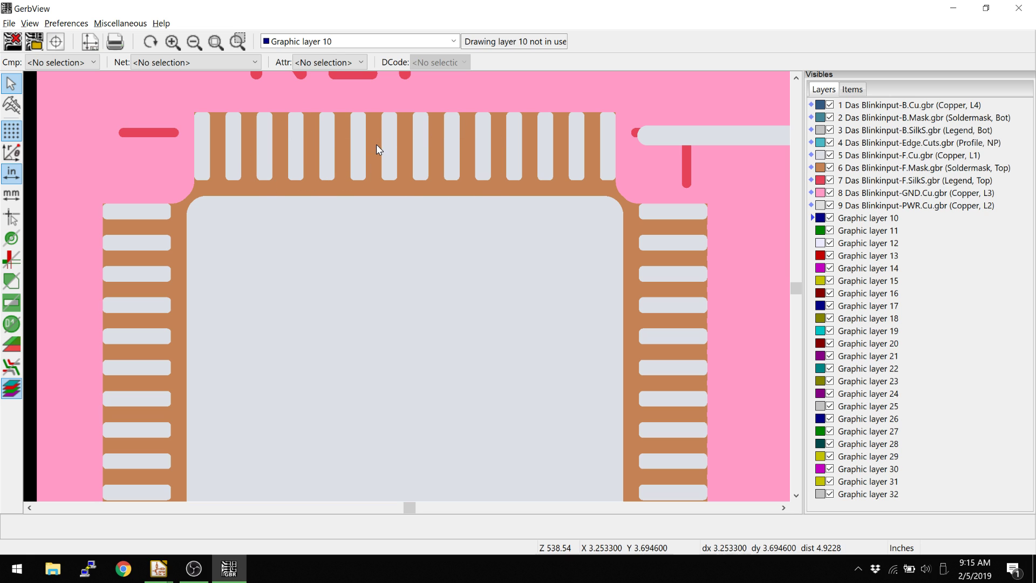
# - Choose green as the new colour for the GND.Cu layer
pyautogui.click(821, 195)
pyautogui.click(801, 130)
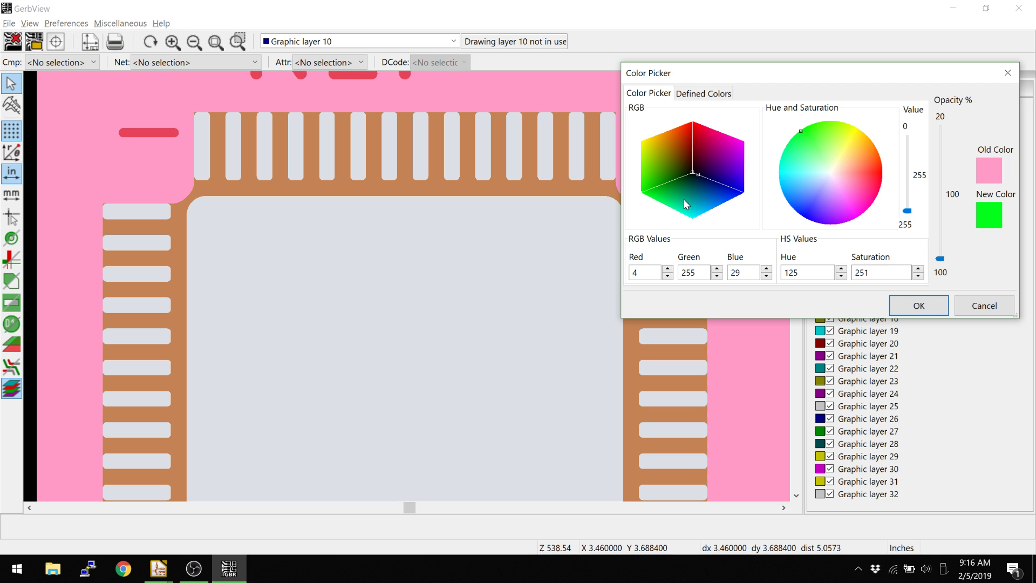
# - Apply green to GND.Cu and inspect the mask strips around the centred QFN chip
pyautogui.click(919, 305)
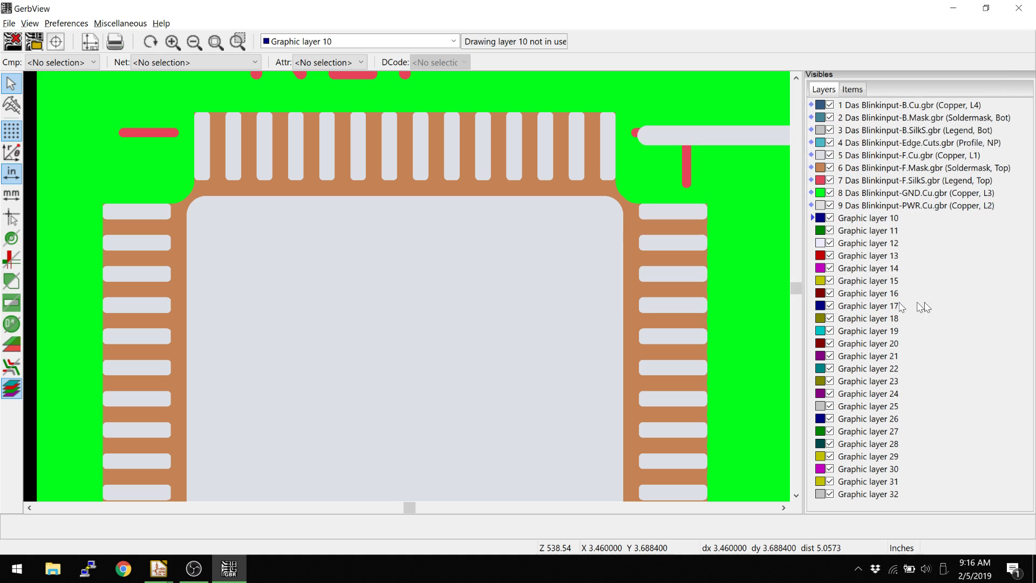
pyautogui.scroll(-5, 409, 292)
pyautogui.scroll(-2, 410, 291)
pyautogui.scroll(4, 409, 292)
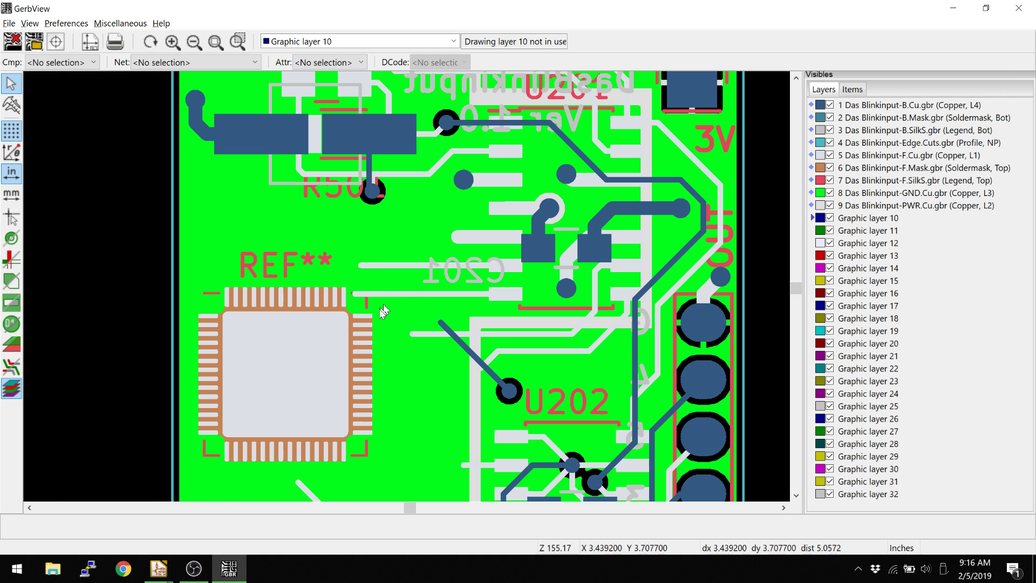
pyautogui.scroll(1, 410, 293)
pyautogui.scroll(1, 411, 294)
pyautogui.moveTo(409, 293); pyautogui.dragTo(555, 210, button='middle')
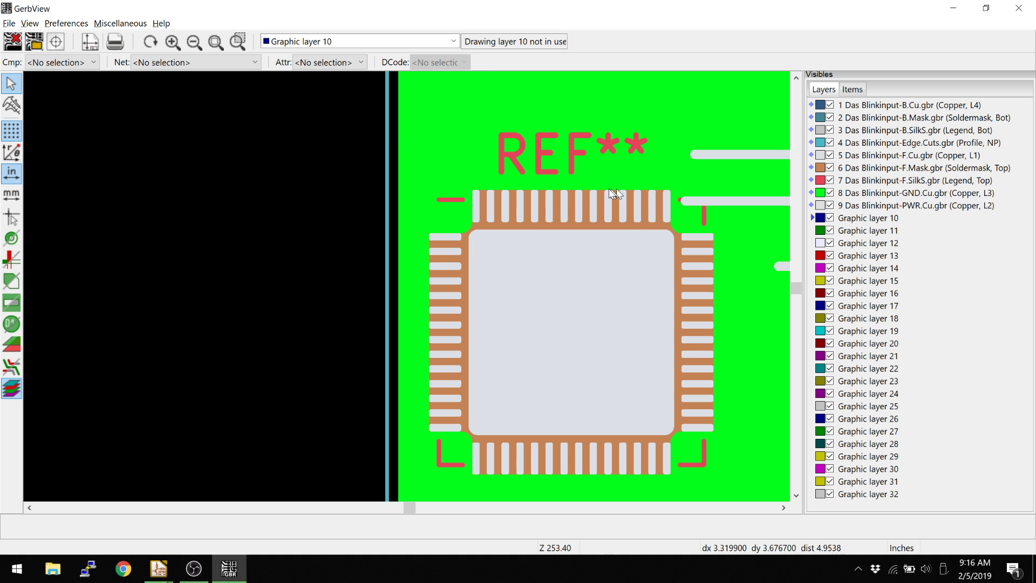
pyautogui.scroll(1, 607, 189)
pyautogui.scroll(5, 486, 307)
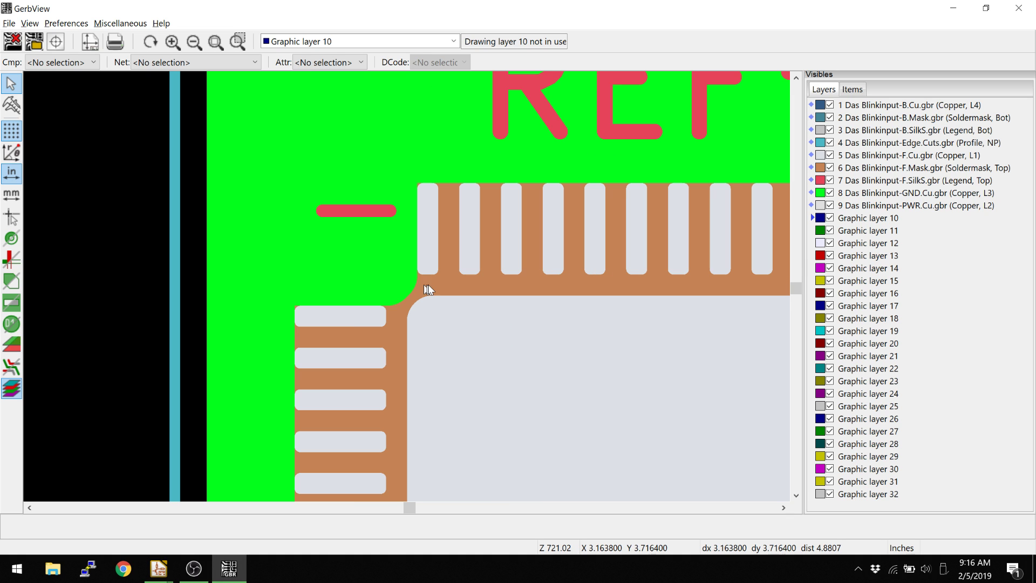
pyautogui.moveTo(429, 284); pyautogui.dragTo(284, 193, button='middle')
pyautogui.scroll(-5, 421, 285)
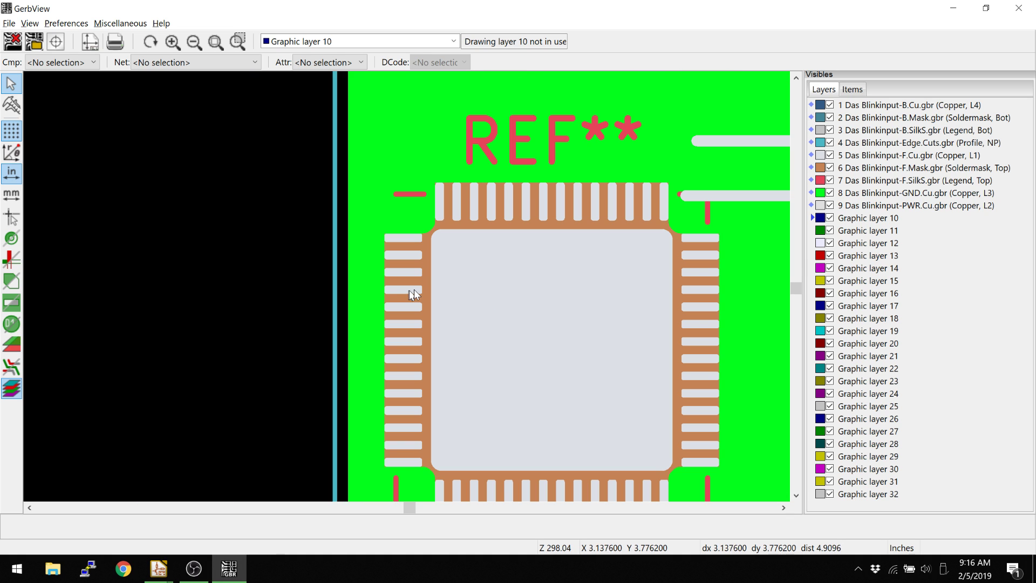
pyautogui.moveTo(422, 286); pyautogui.dragTo(412, 174, button='middle')
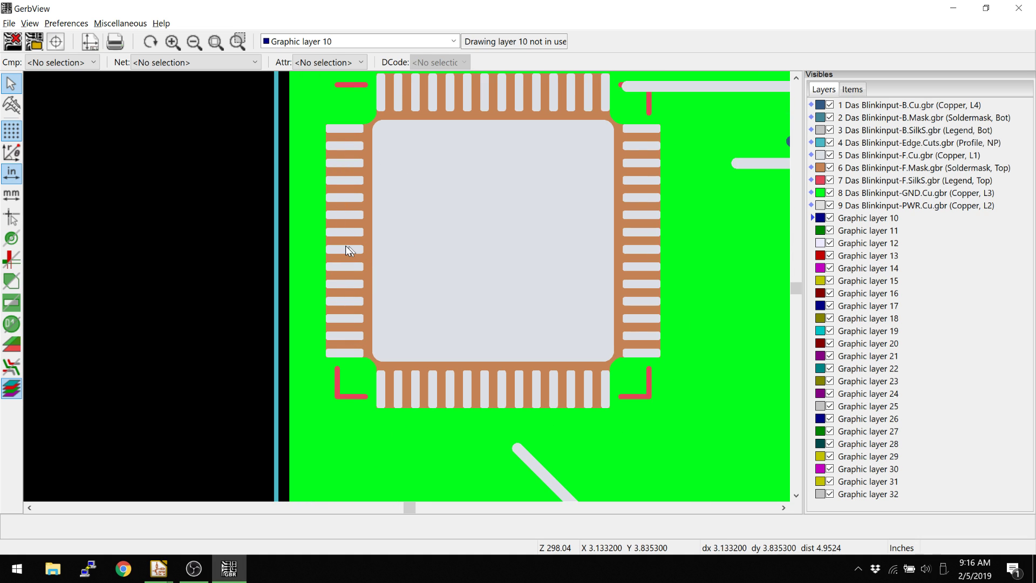
pyautogui.hotkey('alt', 'Tab')
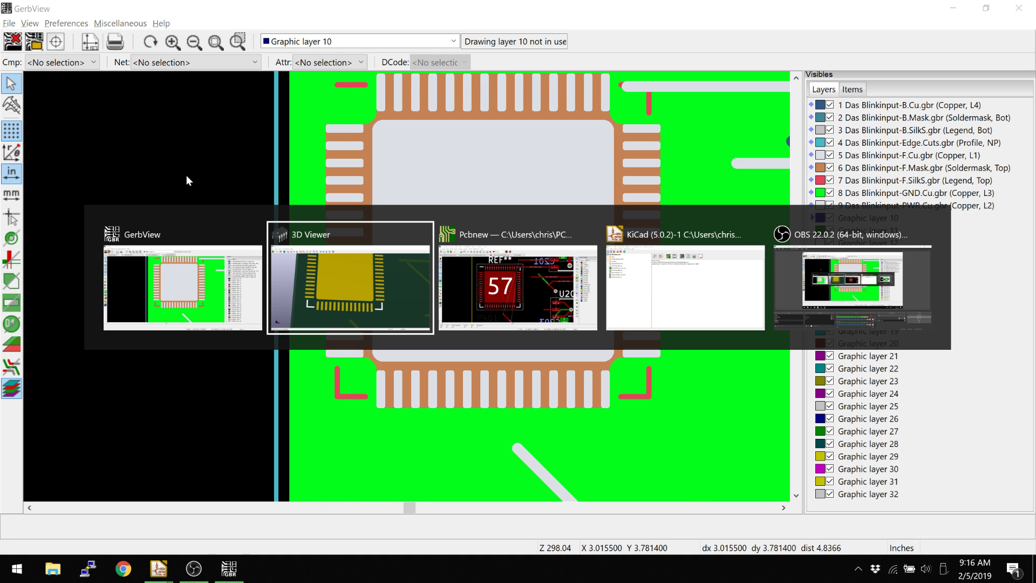
# - Set Solder mask min width to 0.005 inch in Pads to Mask Clearance
pyautogui.hotkey('alt', 'Tab')
pyautogui.click(85, 24)
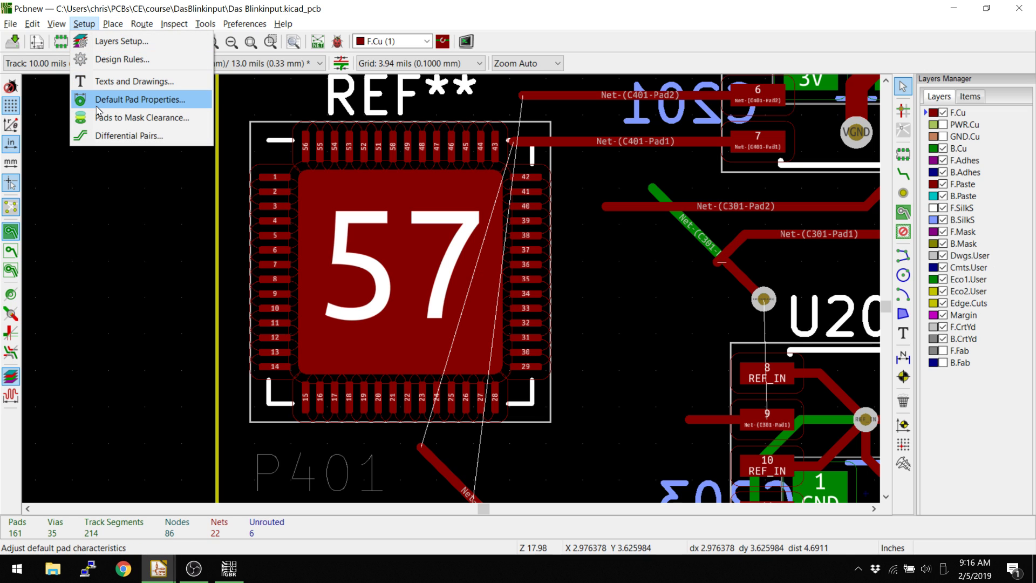
pyautogui.click(170, 120)
pyautogui.click(549, 293)
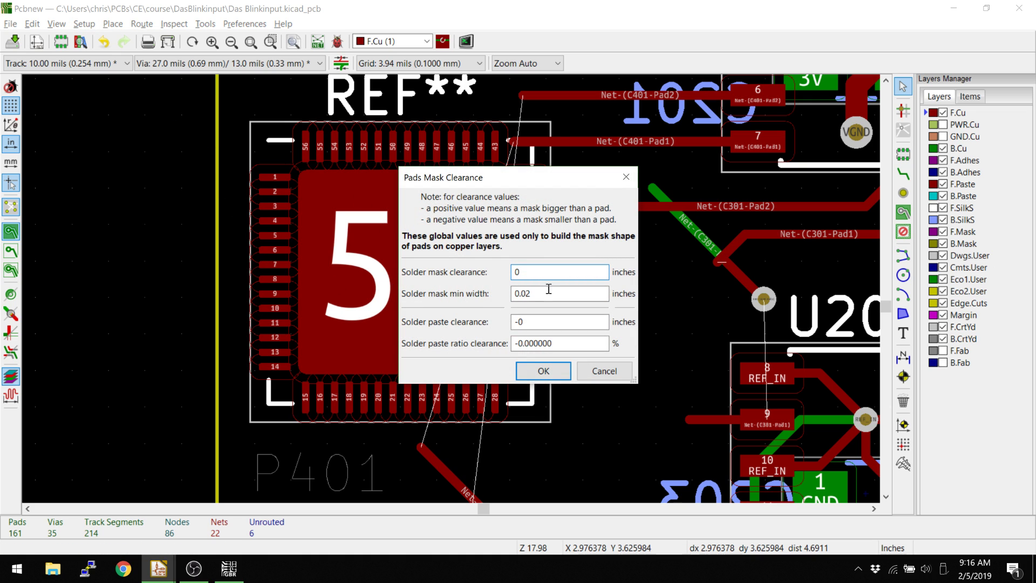
pyautogui.press('BackSpace')
pyautogui.write('05')
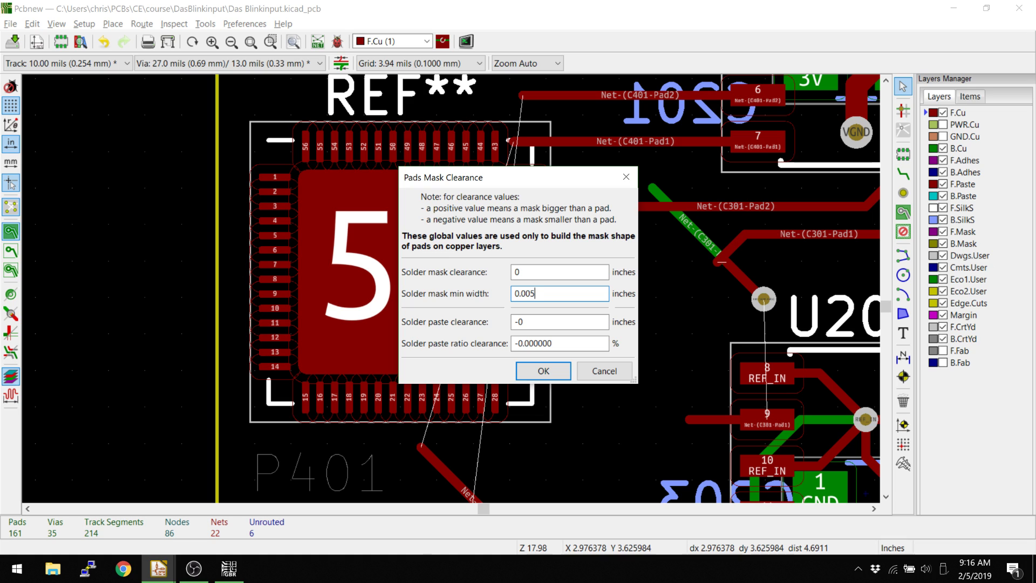
pyautogui.click(547, 371)
# - Replot the Gerber files and switch back to GerbView
pyautogui.click(168, 41)
pyautogui.click(509, 477)
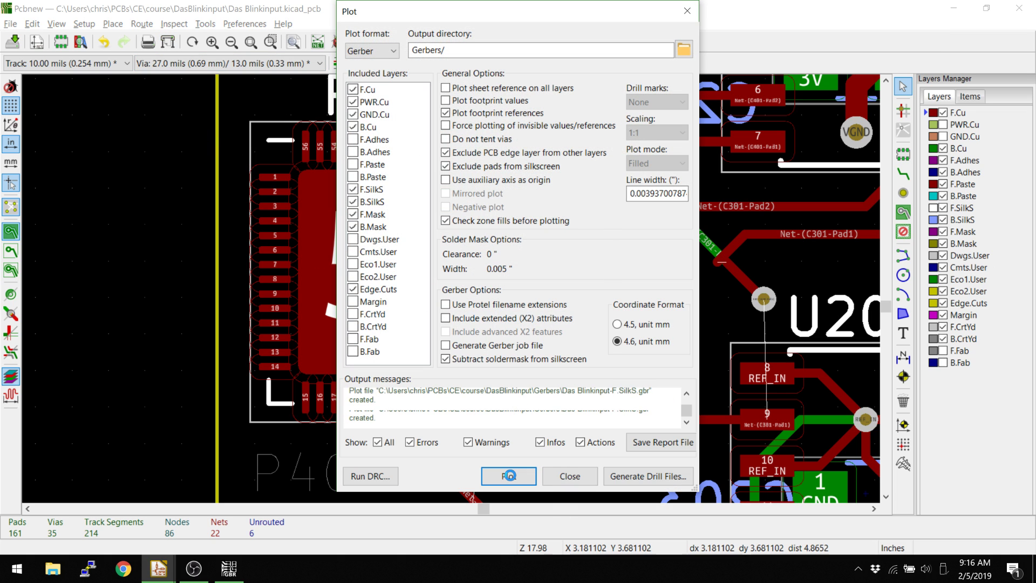
pyautogui.hotkey('alt', 'Tab')
pyautogui.hotkey('alt', 'Tab')
# - Clear the old layers in GerbView and load all the newly plotted Gerber files
pyautogui.hotkey('alt', 'shift', 'Tab')
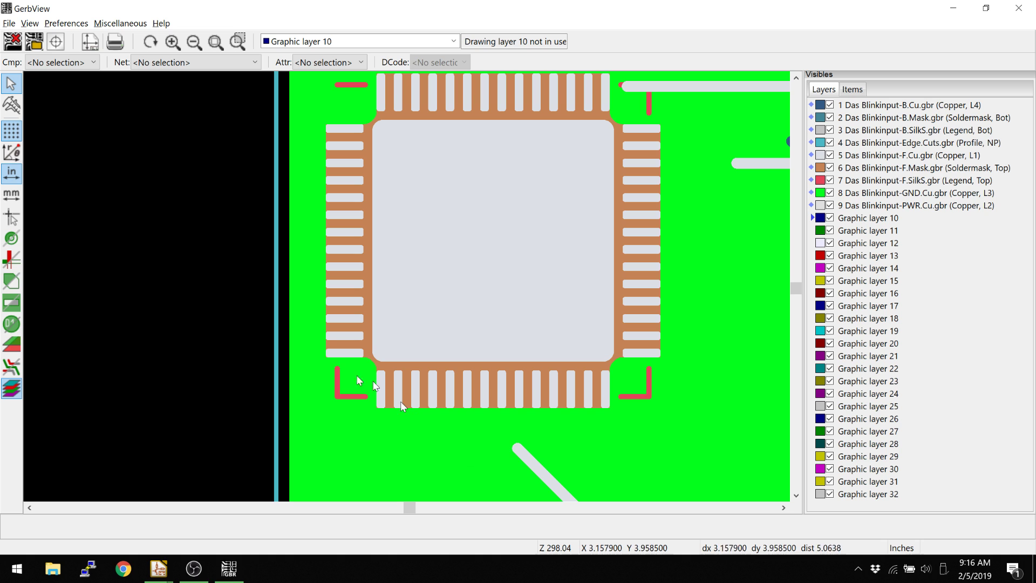
pyautogui.click(34, 43)
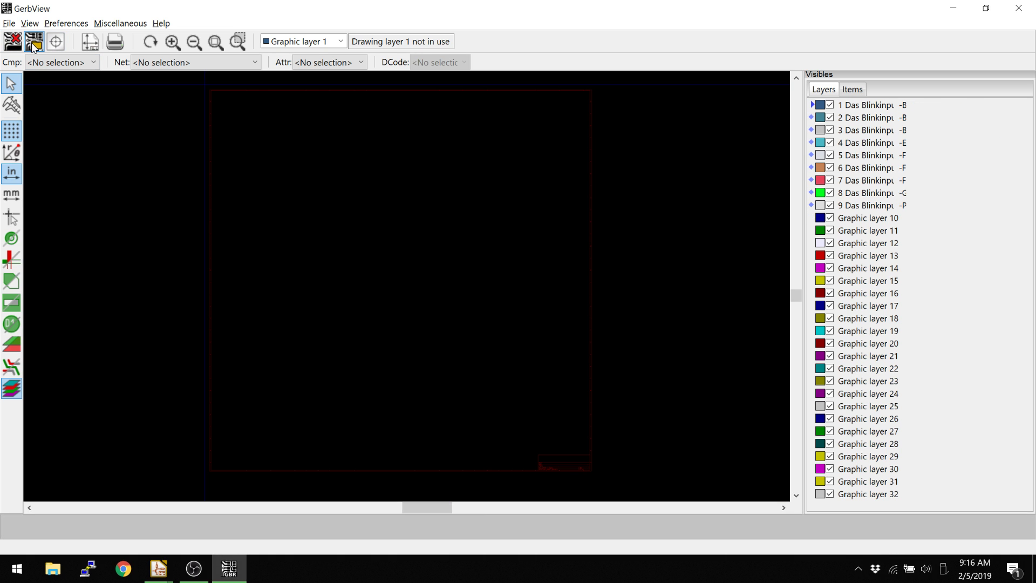
pyautogui.click(33, 44)
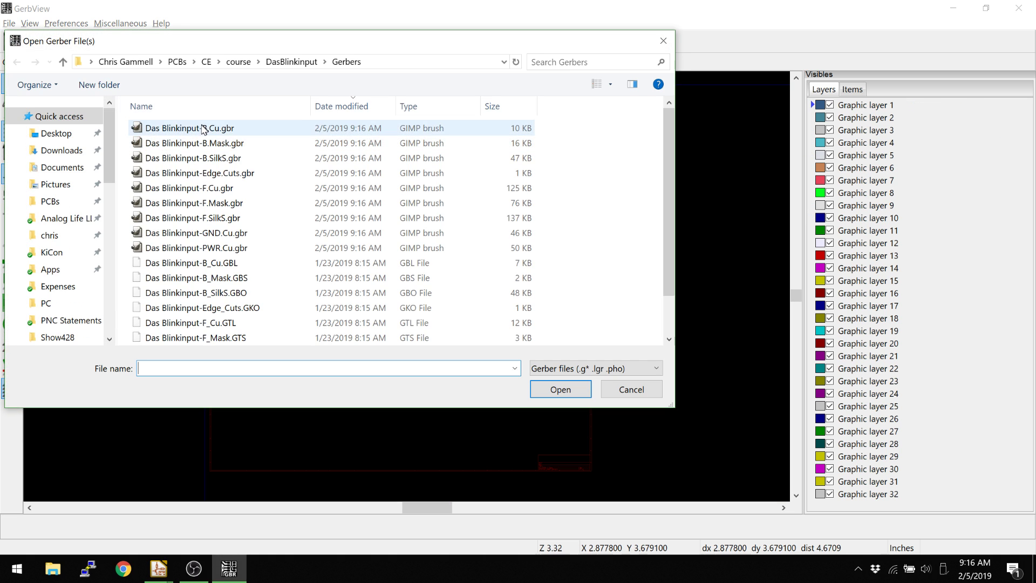
pyautogui.click(202, 131)
pyautogui.keyDown('shift'); pyautogui.click(194, 249); pyautogui.keyUp('shift')
pyautogui.press('Return')
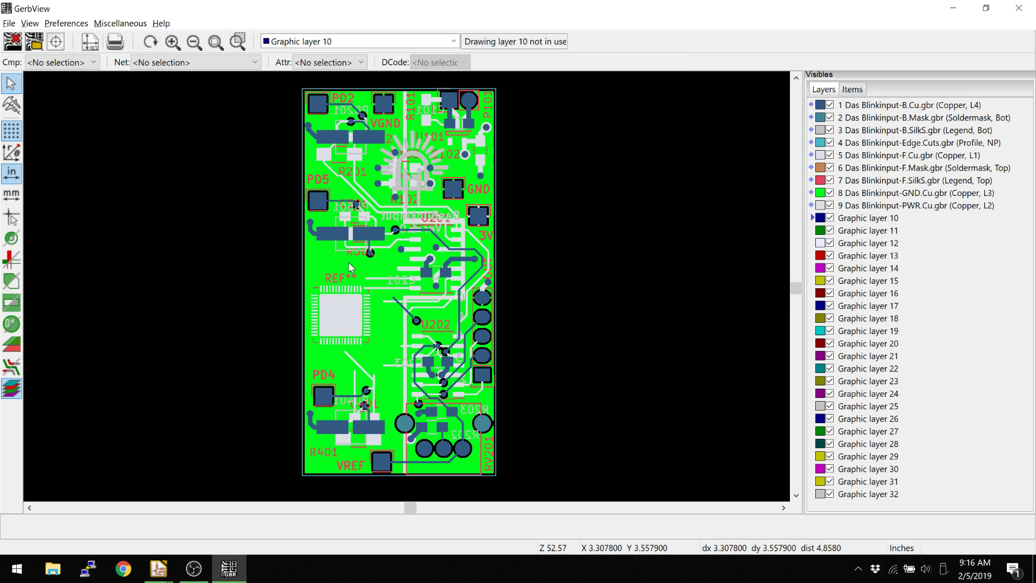
pyautogui.scroll(5, 339, 304)
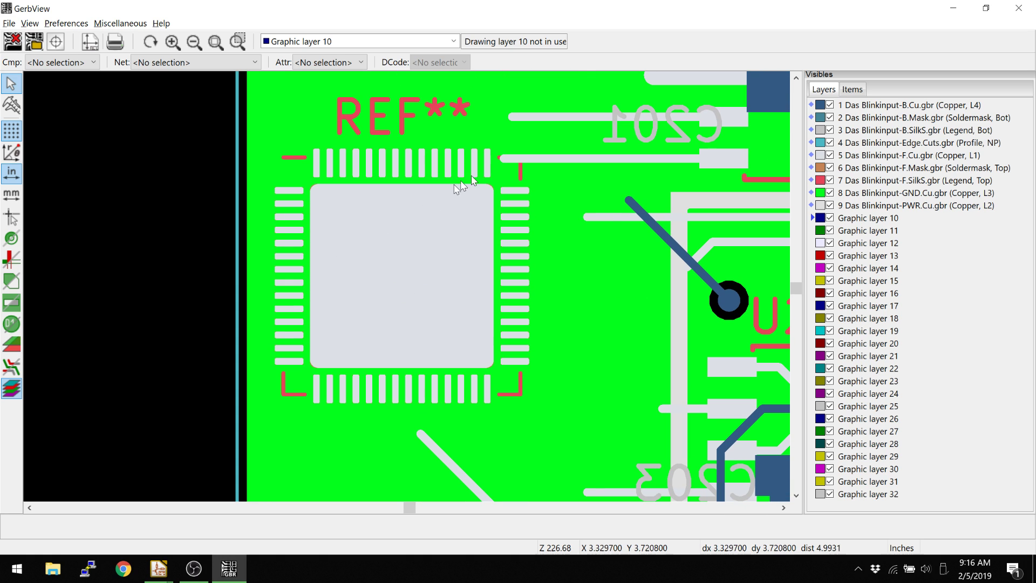
# - Hide GND.Cu and F.Cu, toggling F.Mask to compare and leaving it shown over the pins
pyautogui.click(829, 168)
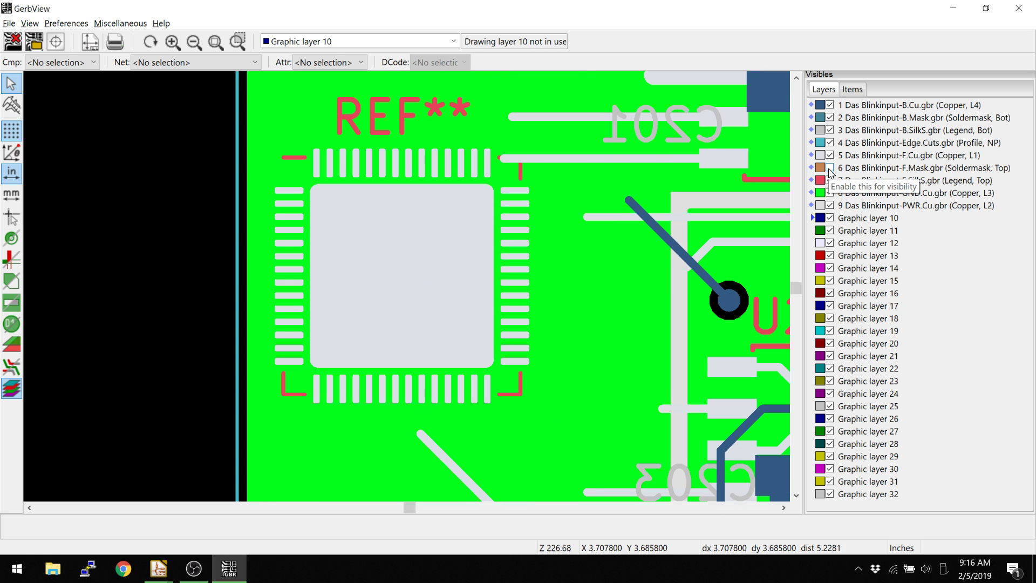
pyautogui.scroll(1, 424, 218)
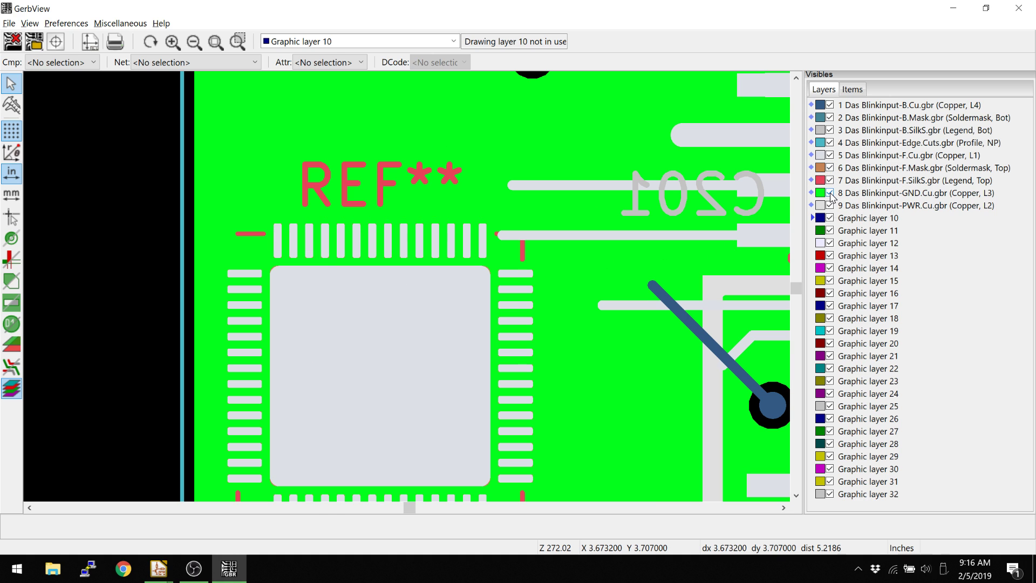
pyautogui.click(830, 194)
pyautogui.click(830, 156)
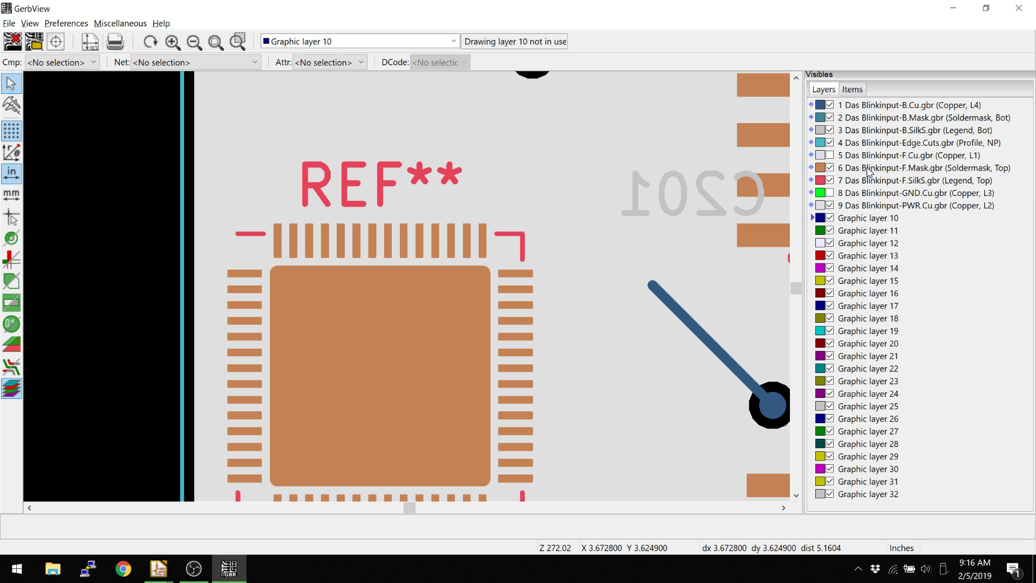
pyautogui.click(831, 167)
pyautogui.click(830, 168)
pyautogui.click(830, 168)
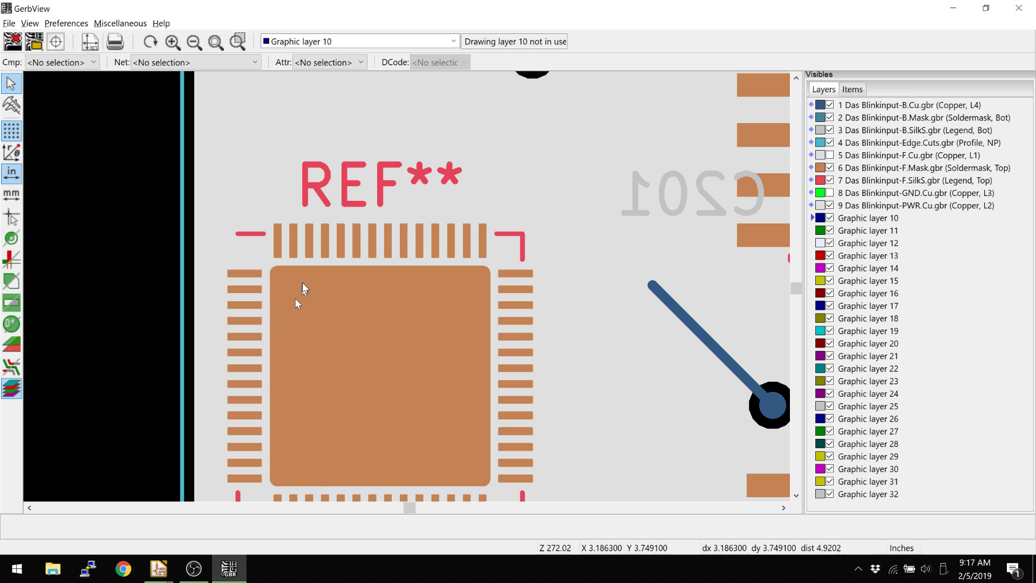
pyautogui.scroll(5, 301, 289)
pyautogui.keyDown('shift'); pyautogui.scroll(2, 331, 335); pyautogui.keyUp('shift')
pyautogui.scroll(-1, 410, 291)
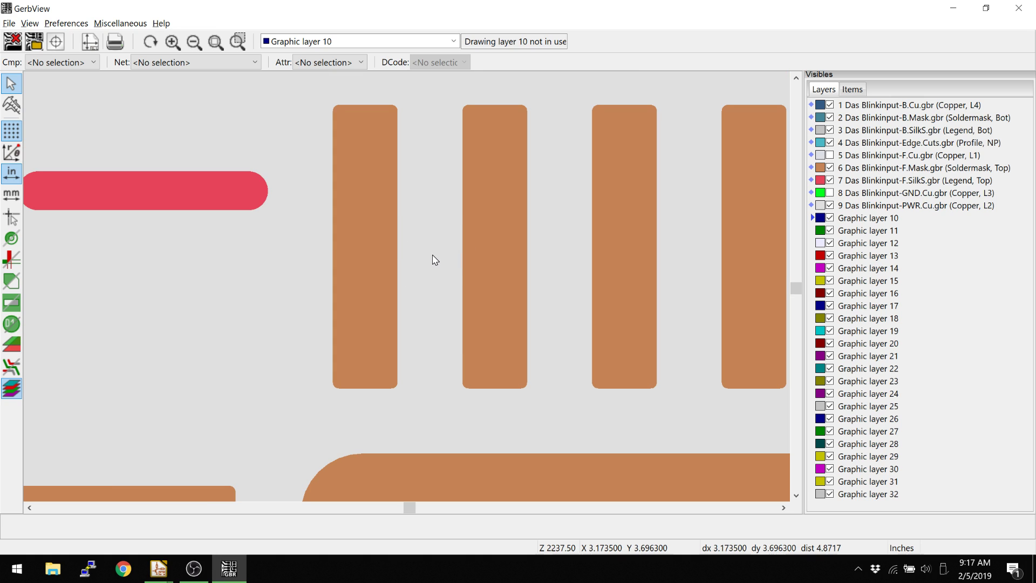
# - Measure the roughly 0.0078-inch gap between two pad openings
pyautogui.hotkey('ctrl', 'shift', 'm')
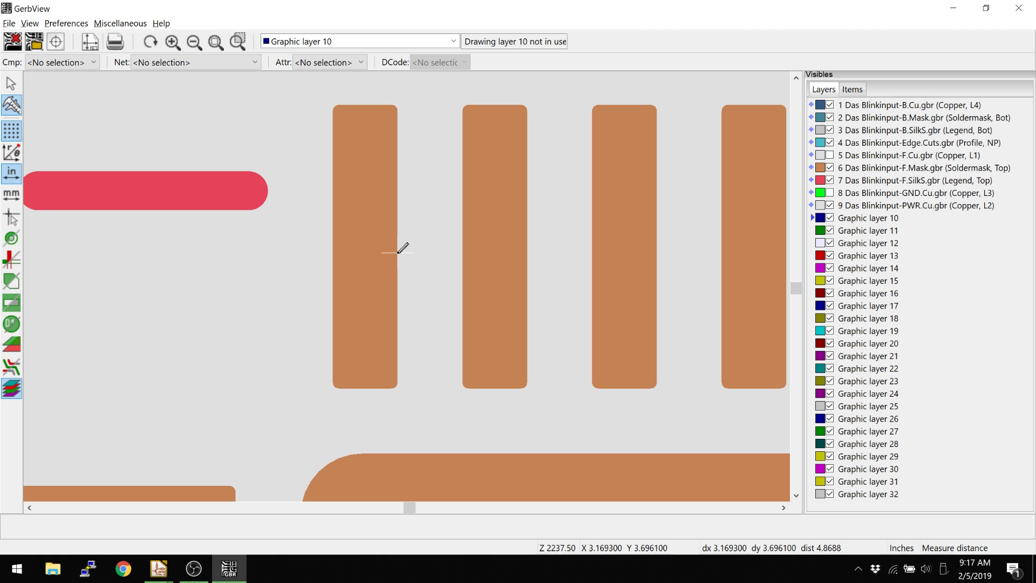
pyautogui.click(398, 252)
pyautogui.scroll(3, 463, 250)
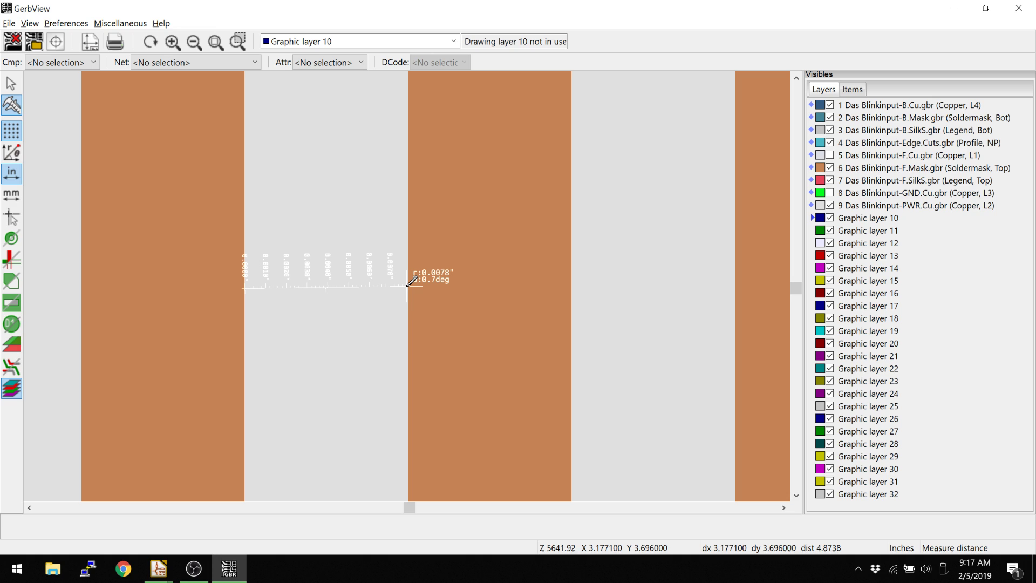
pyautogui.press('Escape')
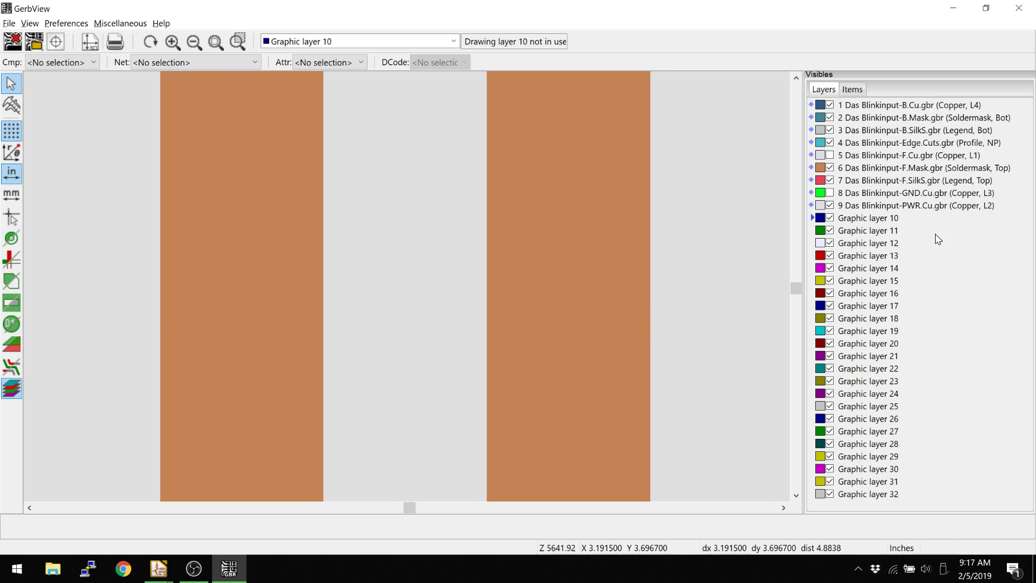
# - Recolour the F.Cu and PWR.Cu layers blue via the Color Picker
pyautogui.doubleClick(825, 155)
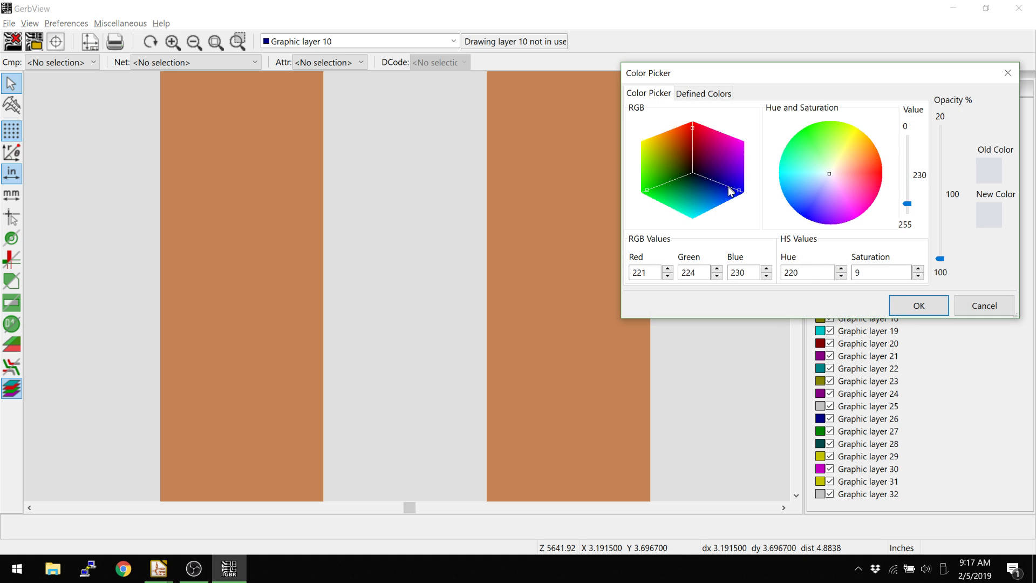
pyautogui.moveTo(817, 195); pyautogui.dragTo(810, 210)
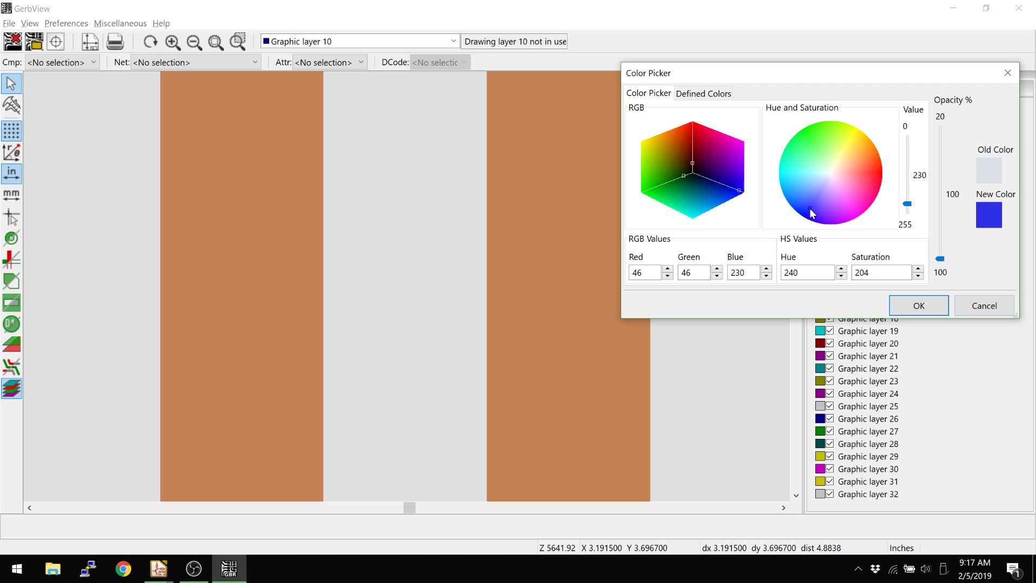
pyautogui.click(909, 307)
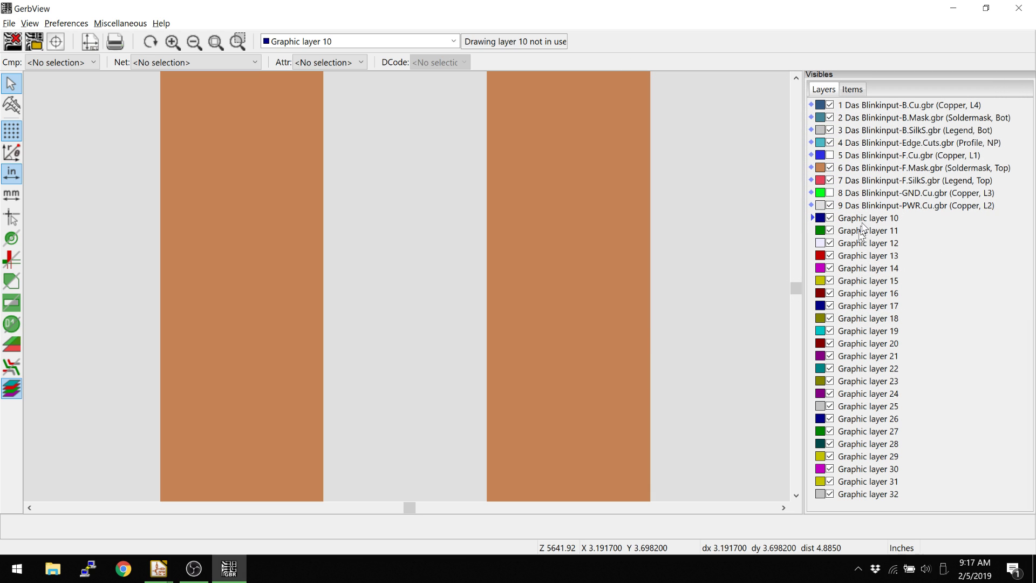
pyautogui.click(822, 206)
pyautogui.click(799, 187)
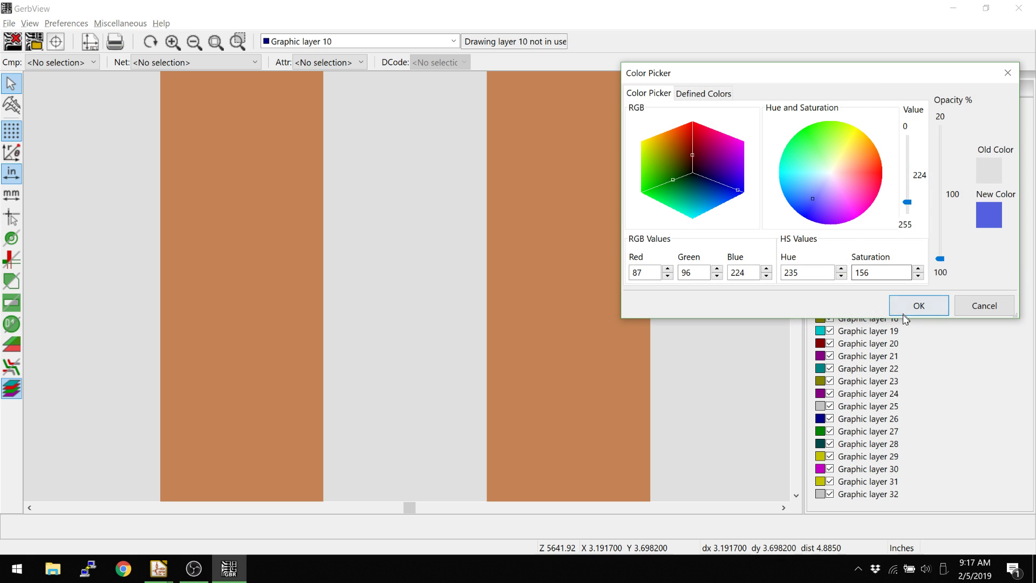
pyautogui.click(919, 305)
pyautogui.keyDown('ctrl'); pyautogui.hscroll(-1, 521, 278); pyautogui.keyUp('ctrl')
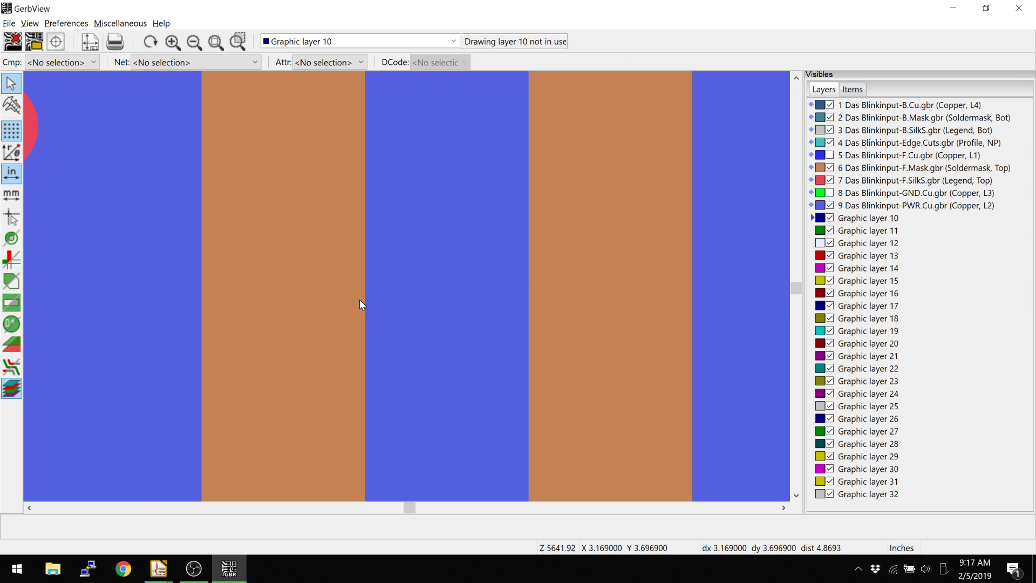
# - Measure the roughly 0.0077-inch mask gap between two neighbouring pad openings
pyautogui.hotkey('ctrl', 'shift', 'm')
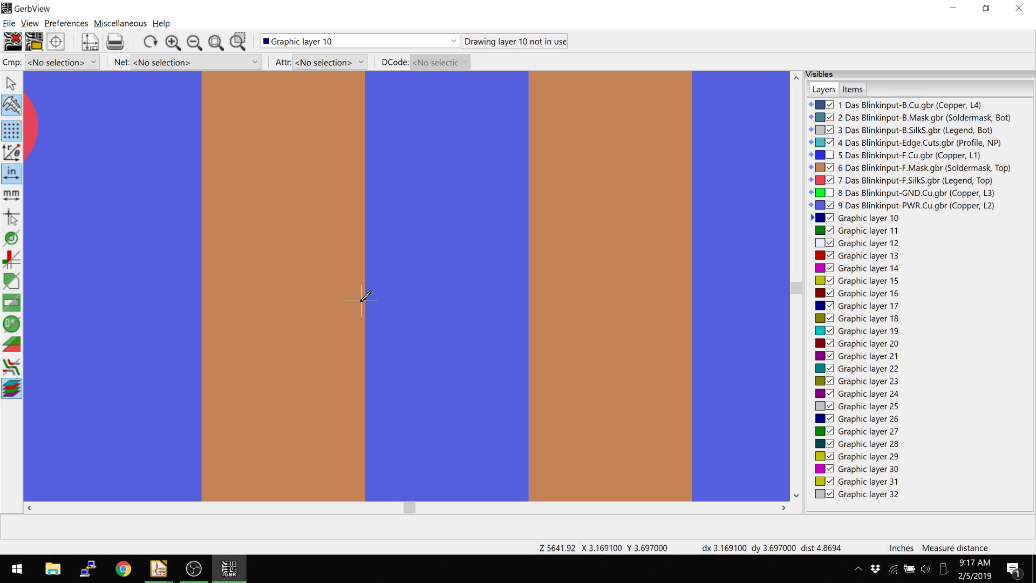
pyautogui.click(367, 302)
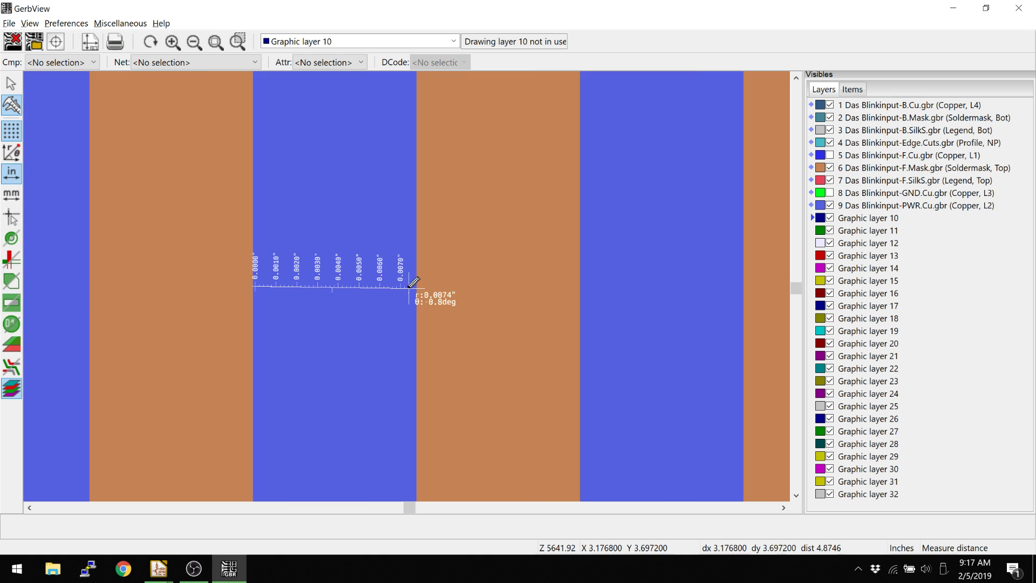
pyautogui.keyDown('ctrl'); pyautogui.hscroll(1, 514, 301); pyautogui.keyUp('ctrl')
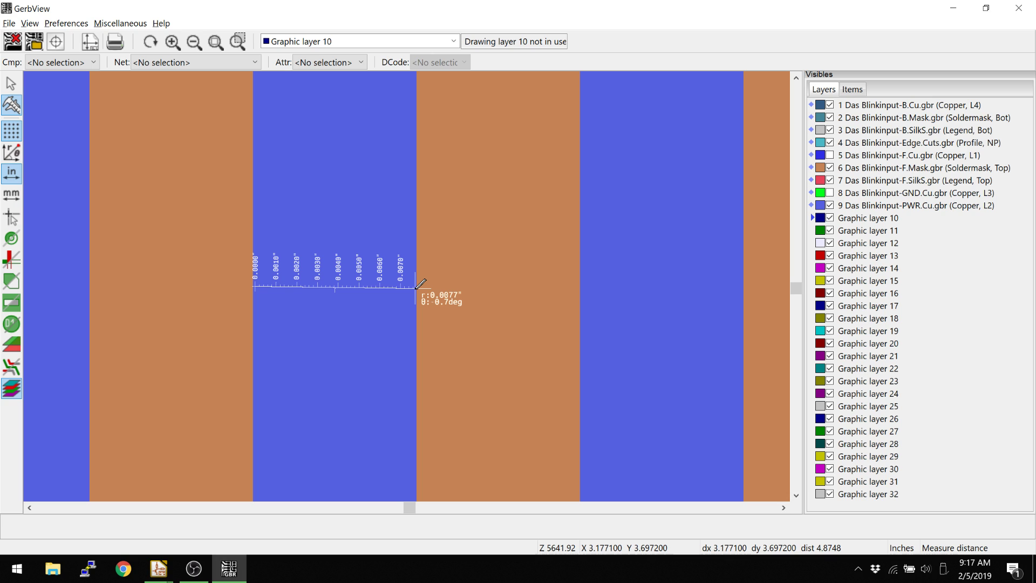
pyautogui.scroll(-2, 413, 283)
pyautogui.scroll(-2, 411, 281)
pyautogui.scroll(1, 411, 280)
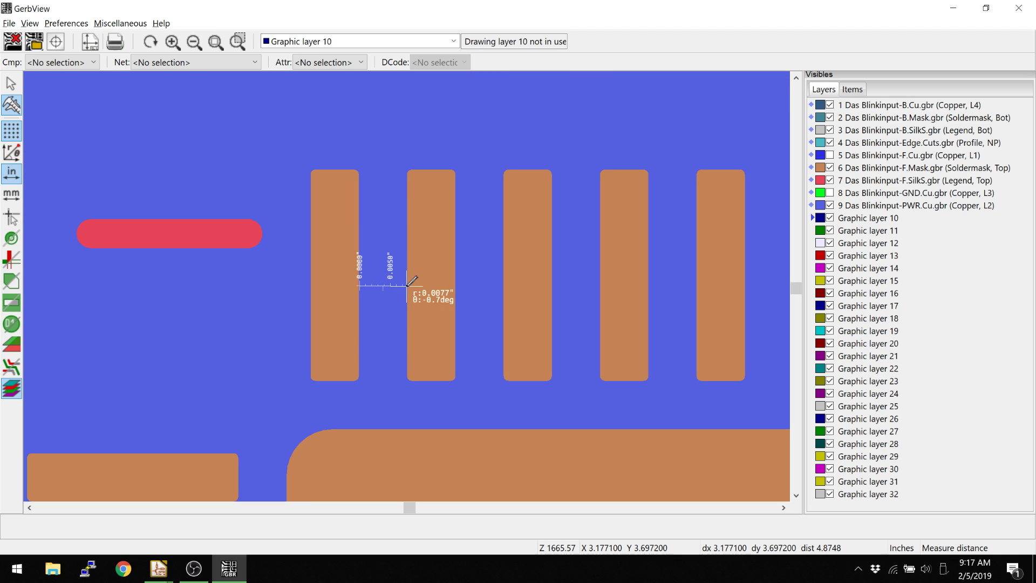
pyautogui.scroll(-1, 410, 281)
pyautogui.scroll(3, 411, 281)
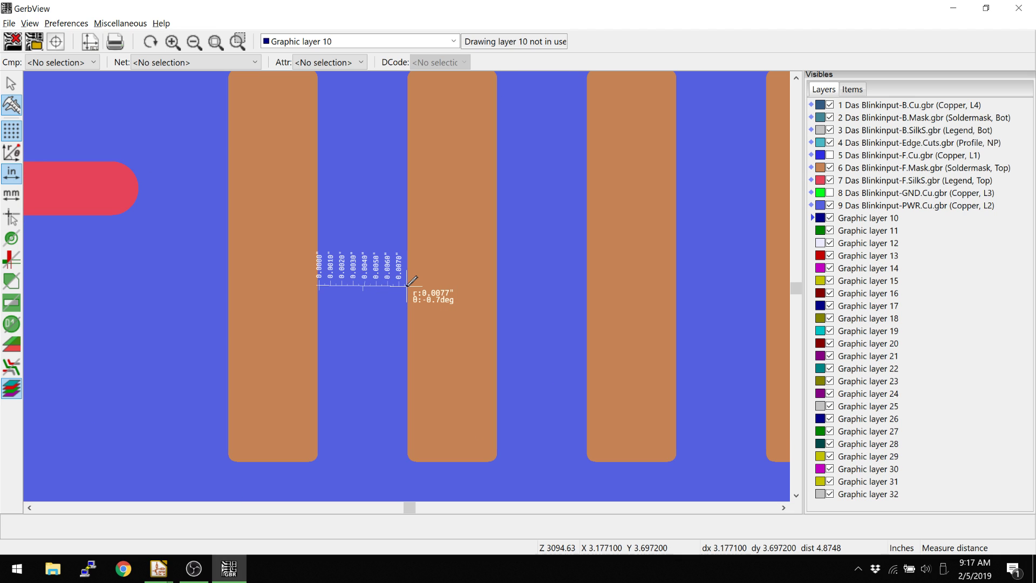